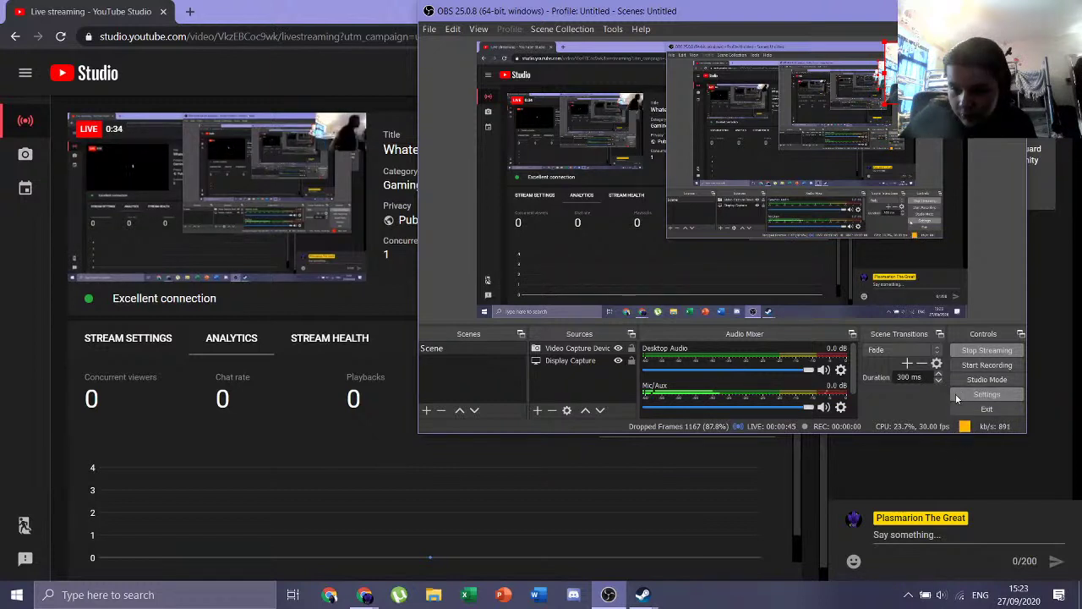
Open the streaming software's settings and reposition the window so that all setting categories are in view
left_click(985, 394)
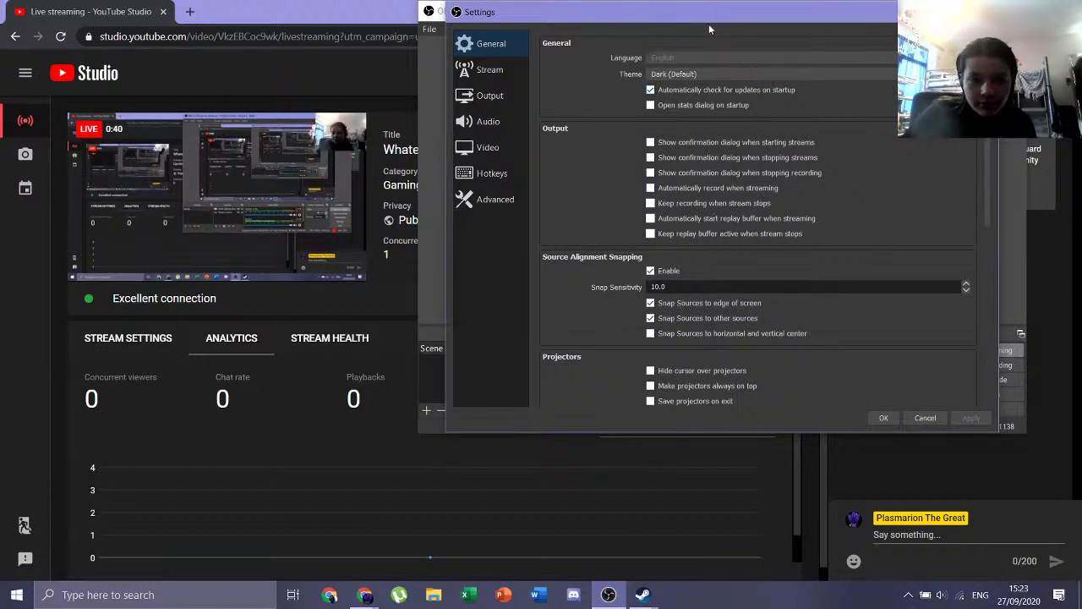
left_click_drag(710, 25, 713, 158)
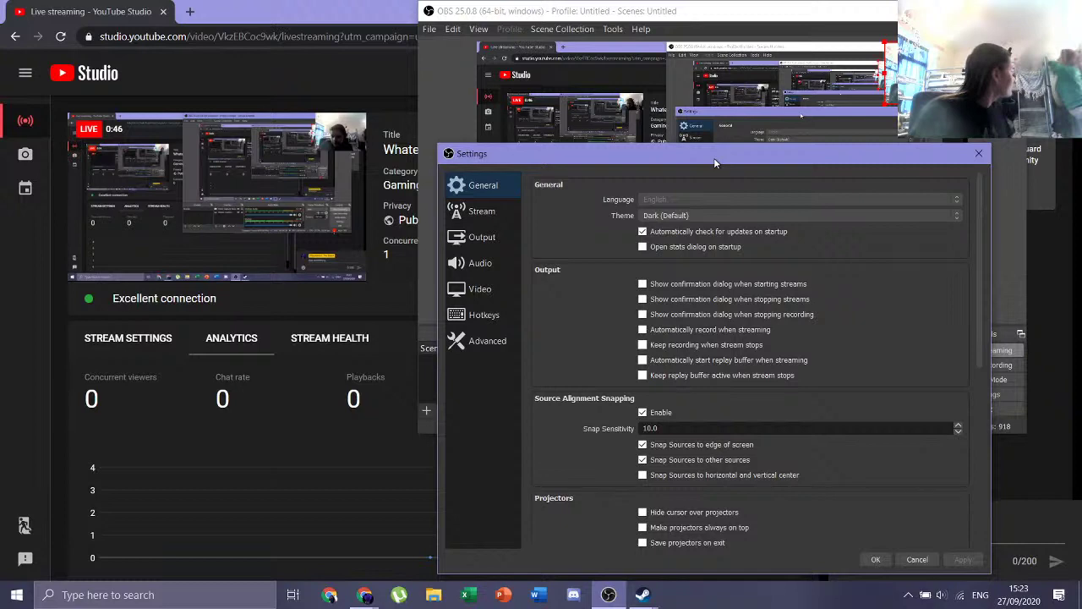
left_click_drag(714, 157, 661, 164)
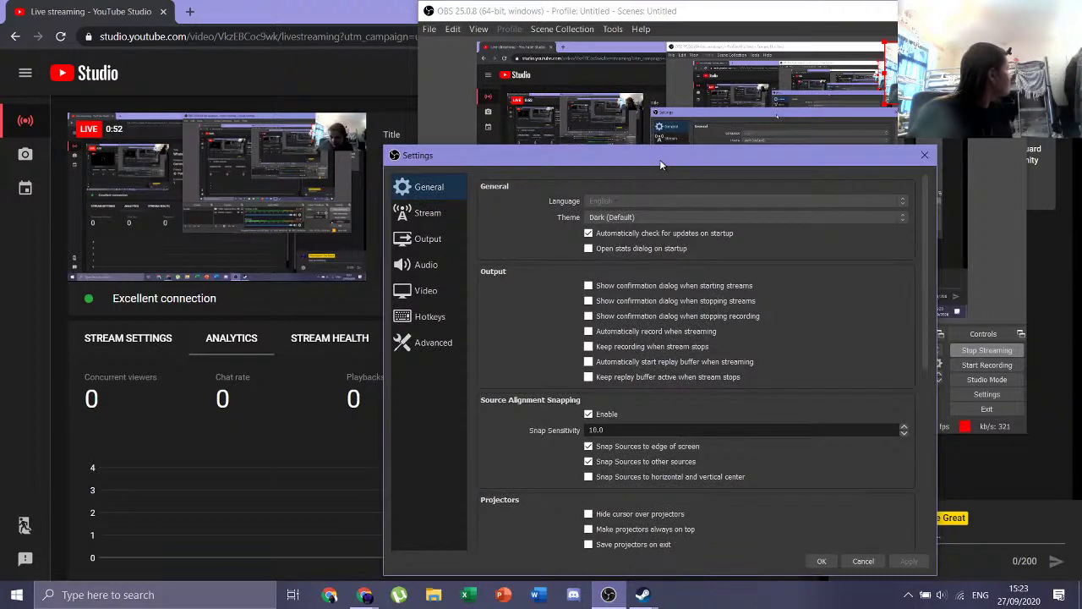
left_click_drag(661, 159, 638, 104)
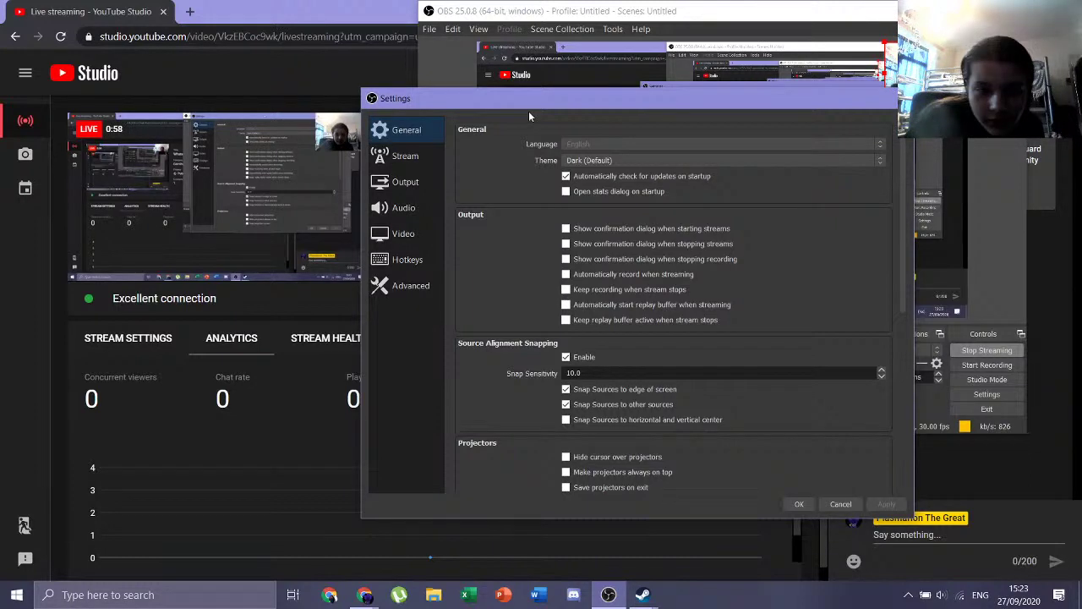
left_click_drag(602, 106, 612, 75)
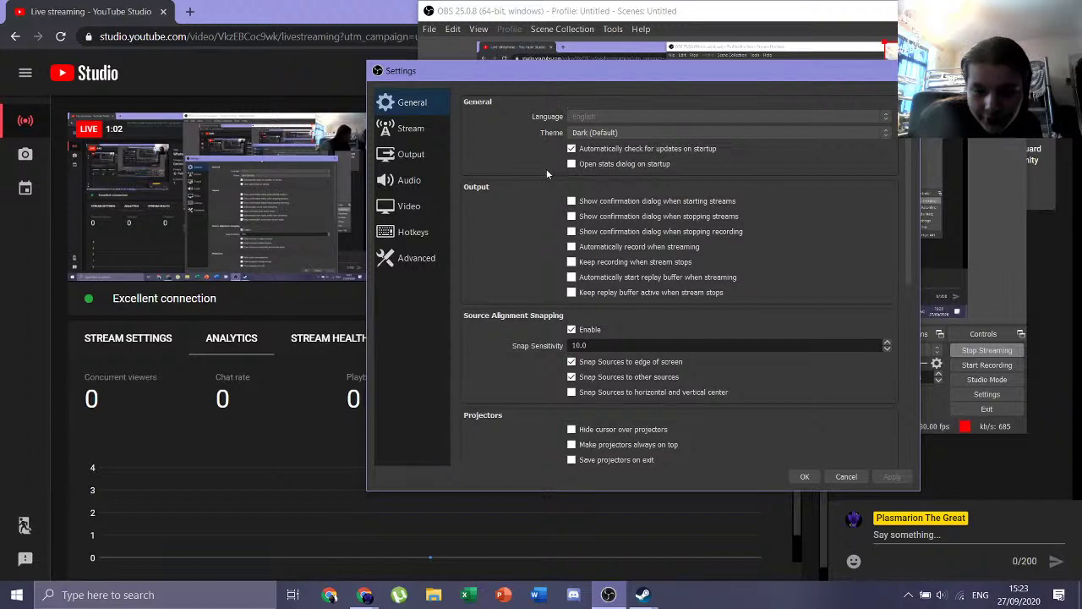
Examine the output settings, including the available audio bitrates, and check the video resolution settings
left_click(449, 154)
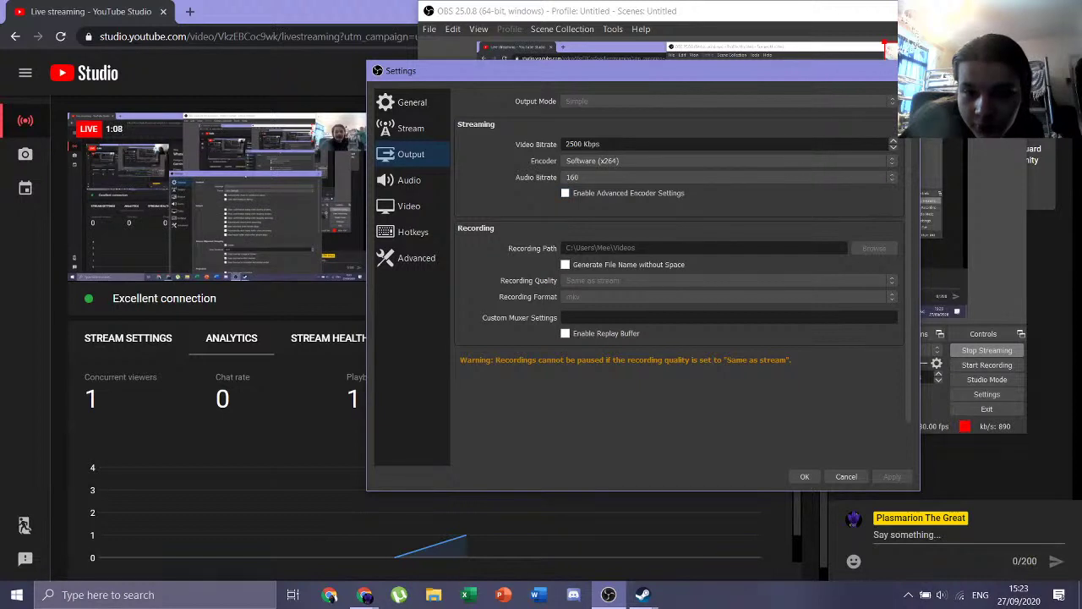
left_click(846, 177)
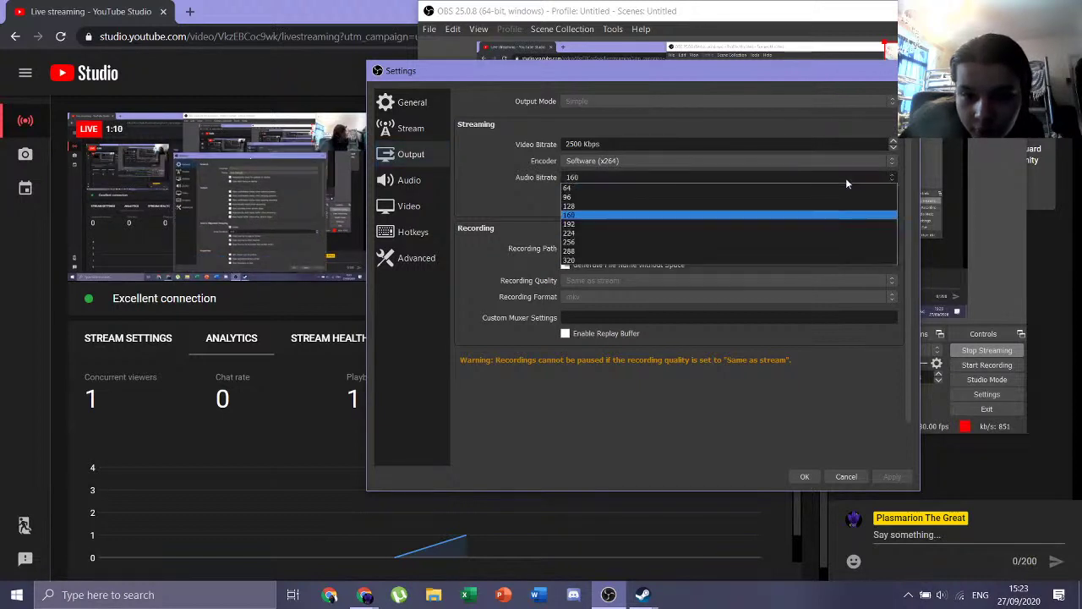
left_click(845, 177)
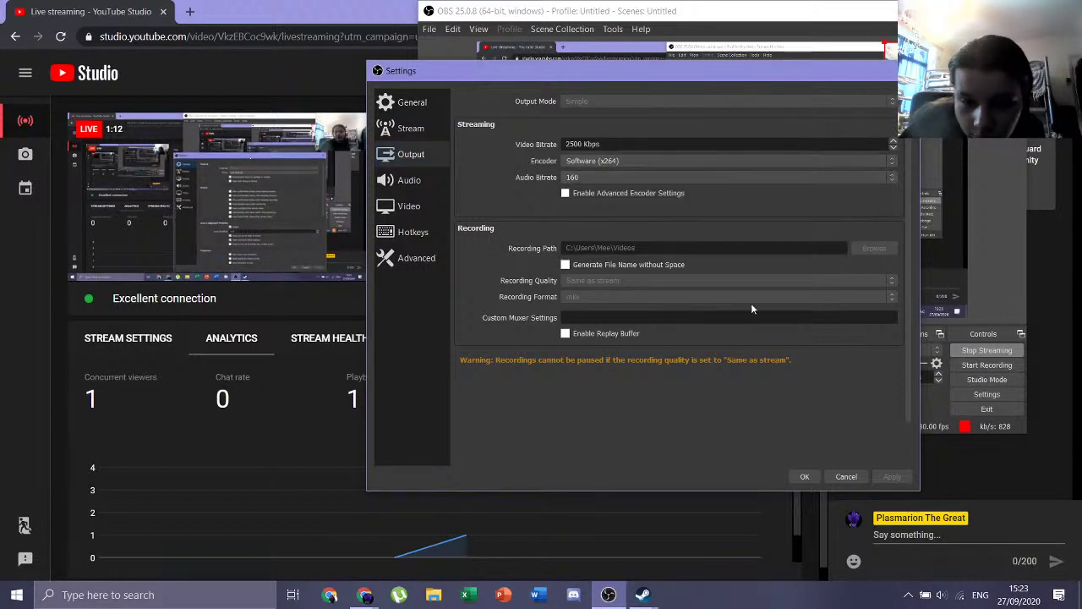
left_click(408, 206)
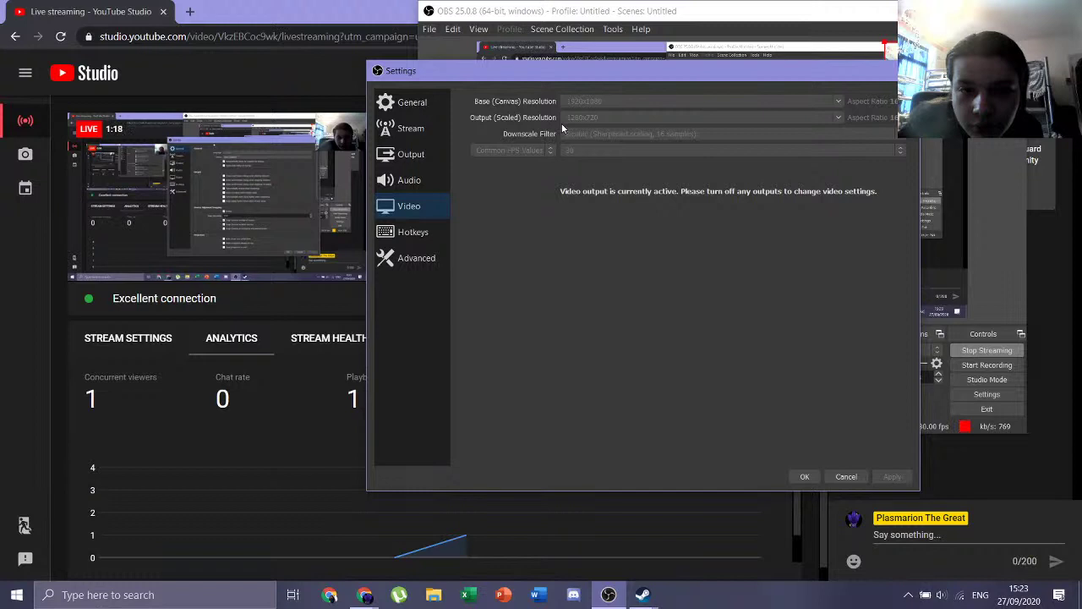
Lower the streaming video bitrate in the output settings to 1000 Kbps and apply the change
left_click(423, 150)
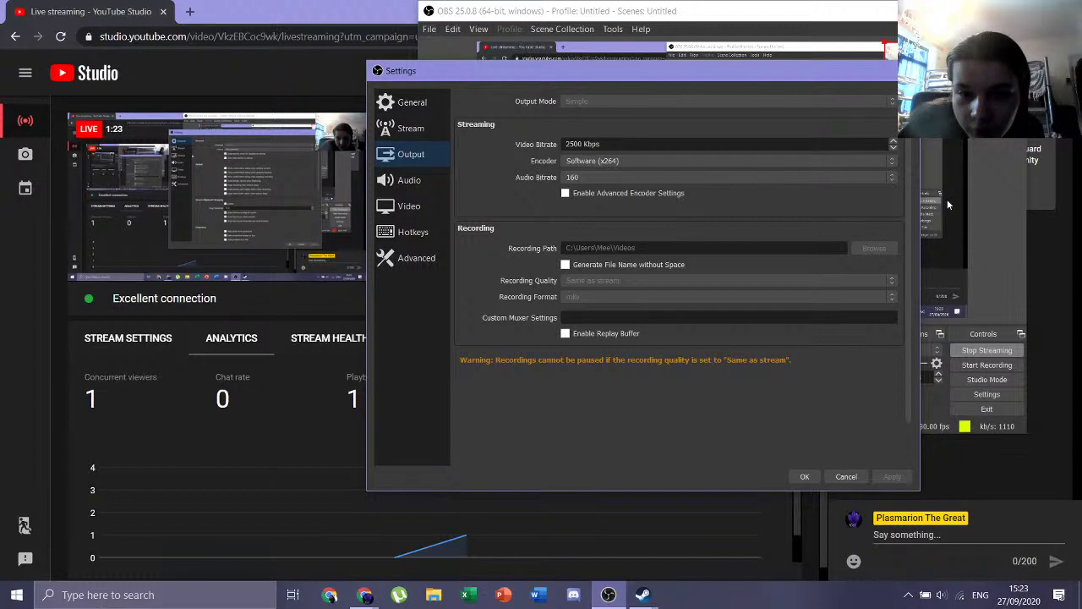
left_click(893, 142)
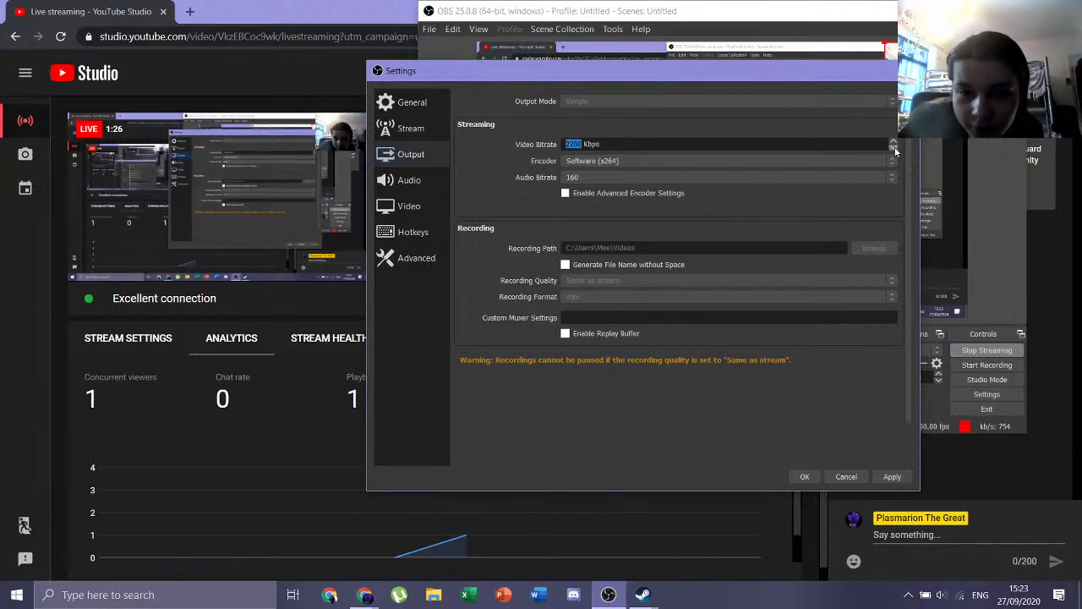
left_click(894, 144)
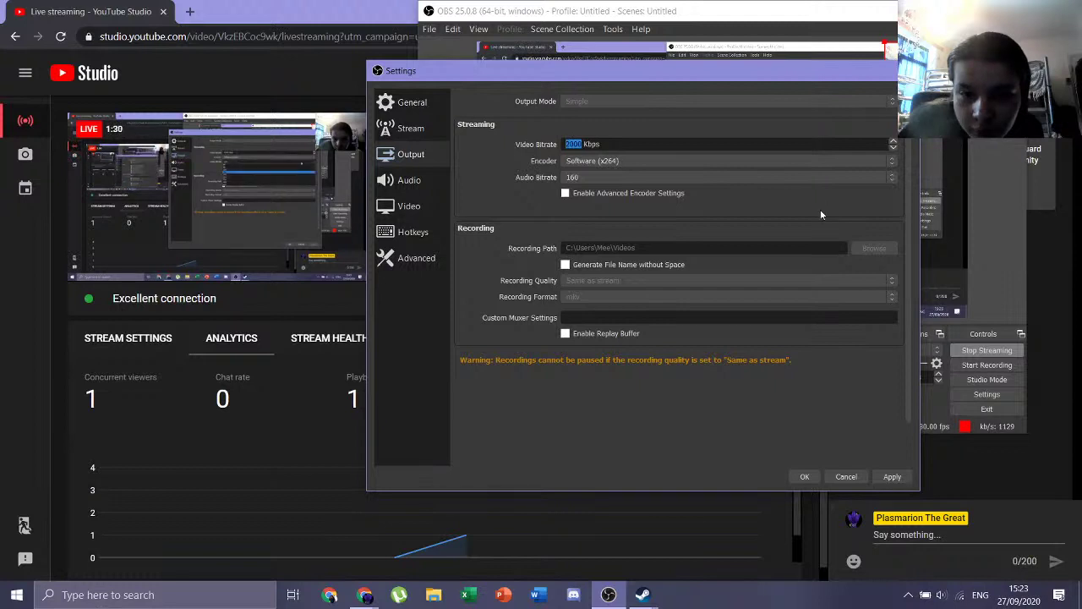
left_click(892, 149)
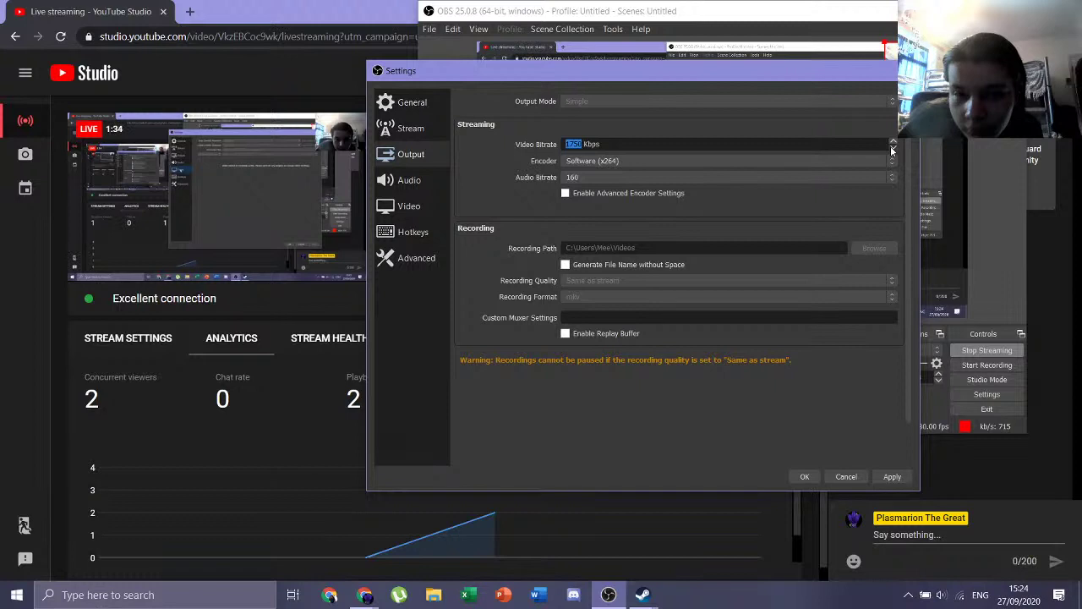
left_click(892, 150)
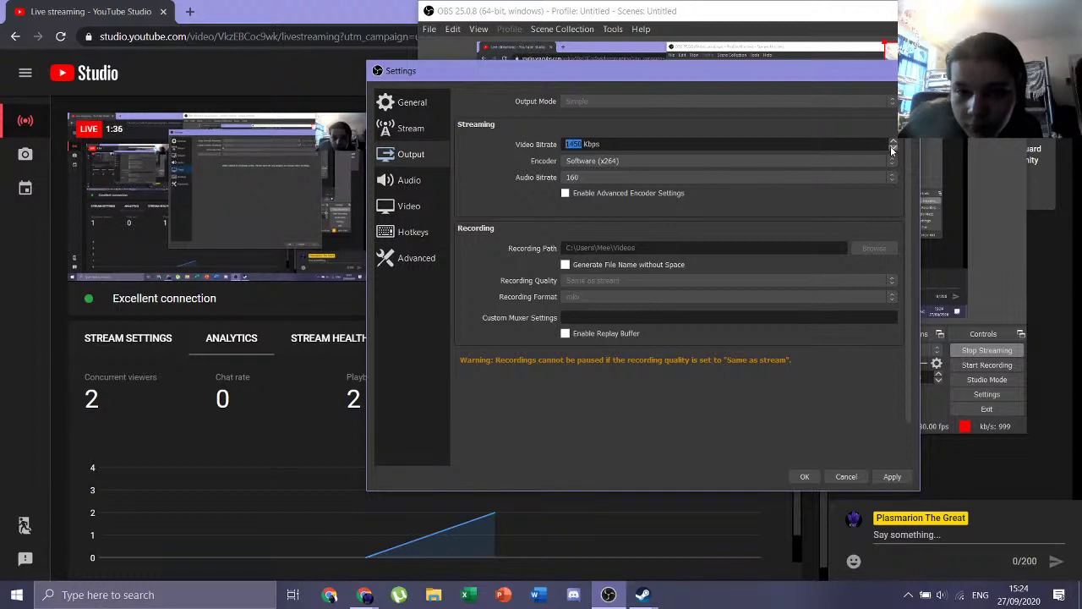
left_click(892, 150)
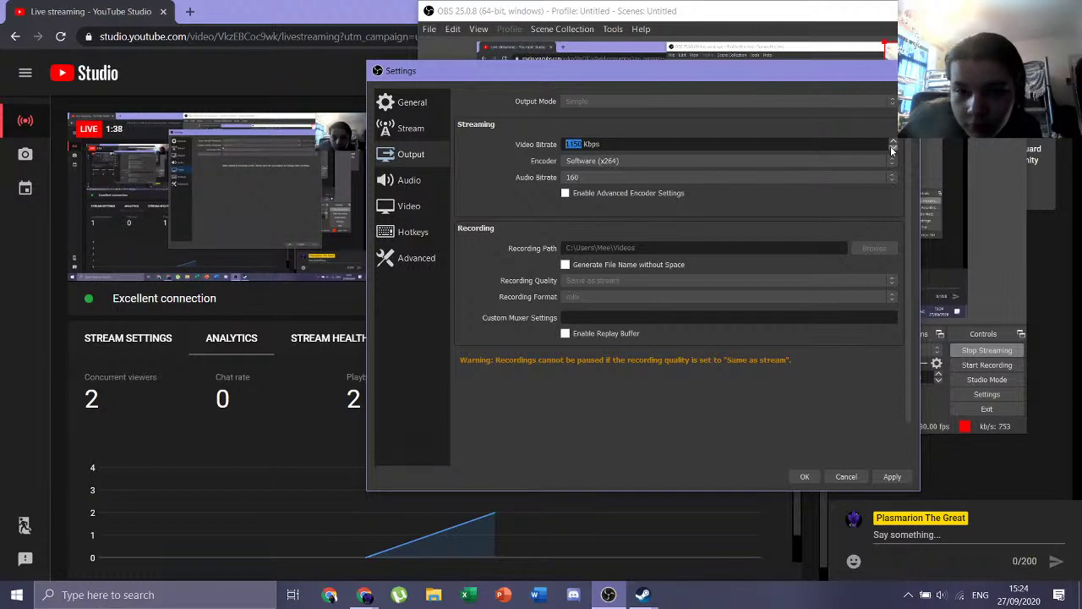
left_click(892, 149)
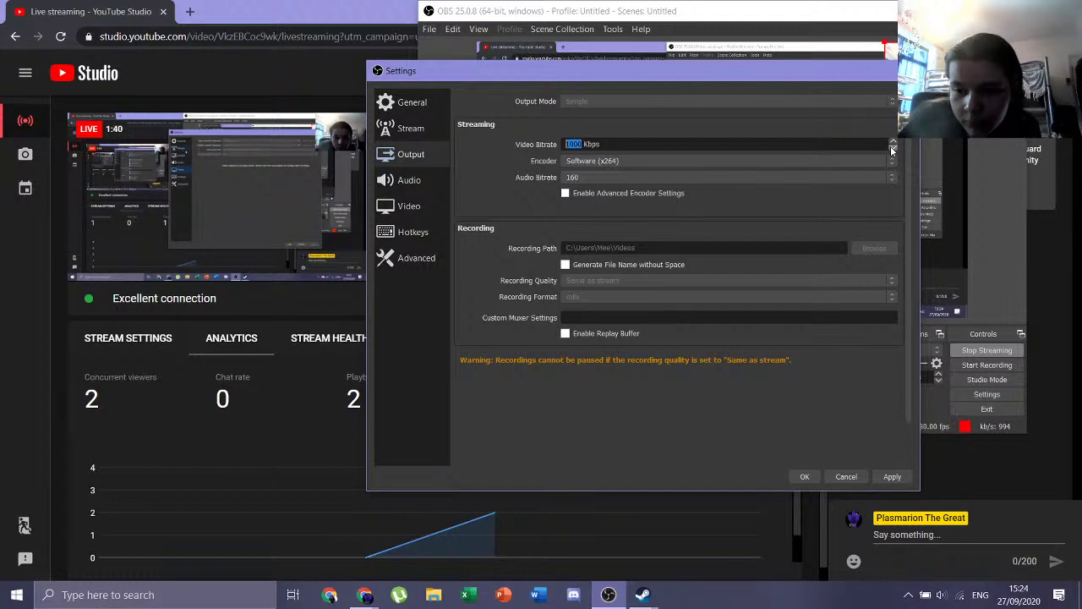
left_click(892, 476)
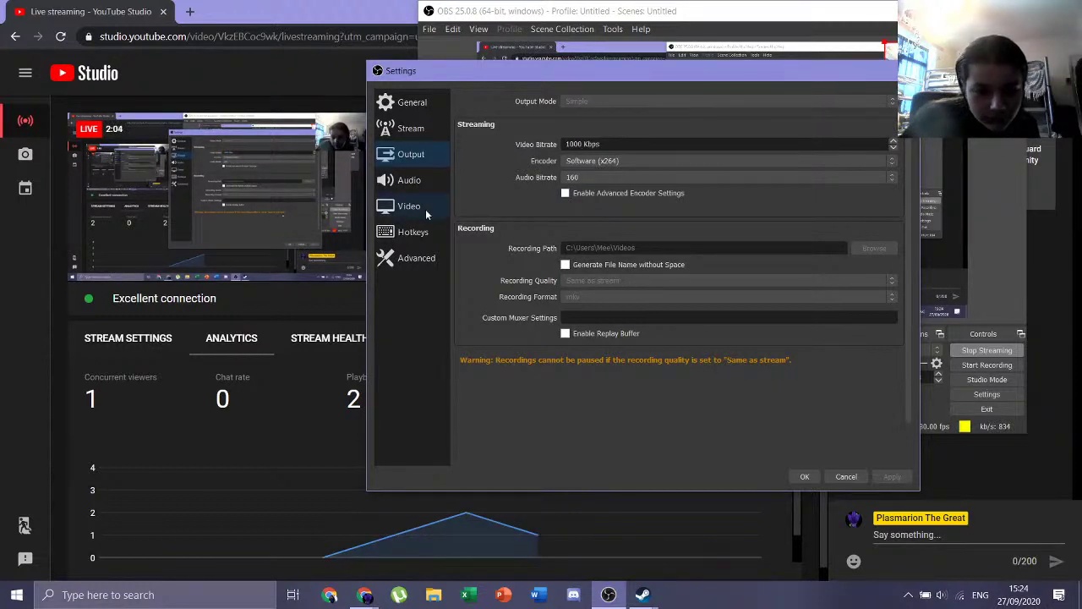
Look at the hotkey settings and reposition the settings window near the middle of the screen
left_click_drag(492, 72, 528, 60)
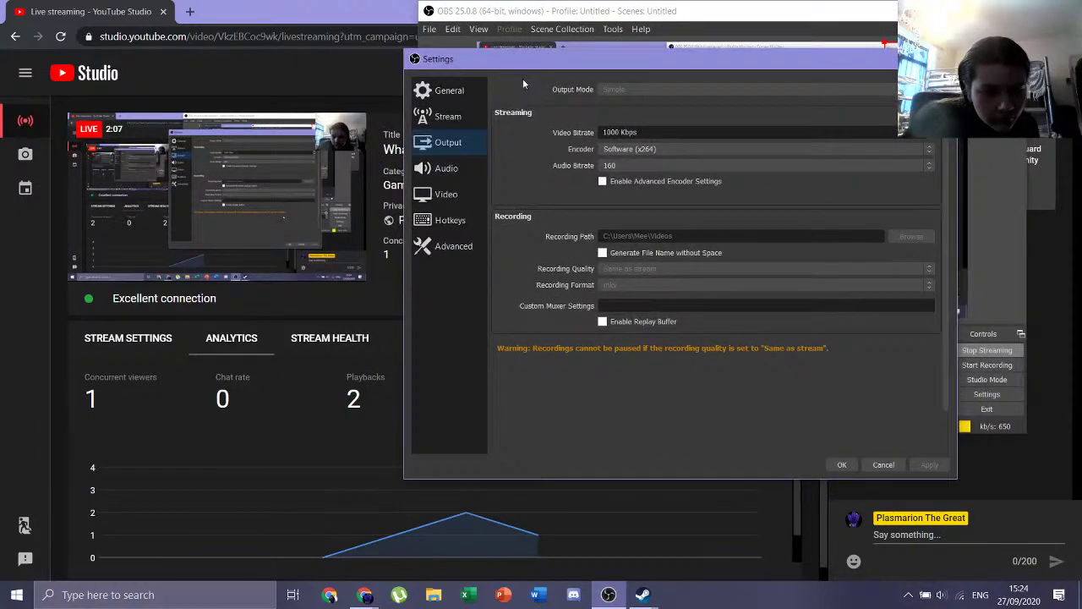
left_click(463, 219)
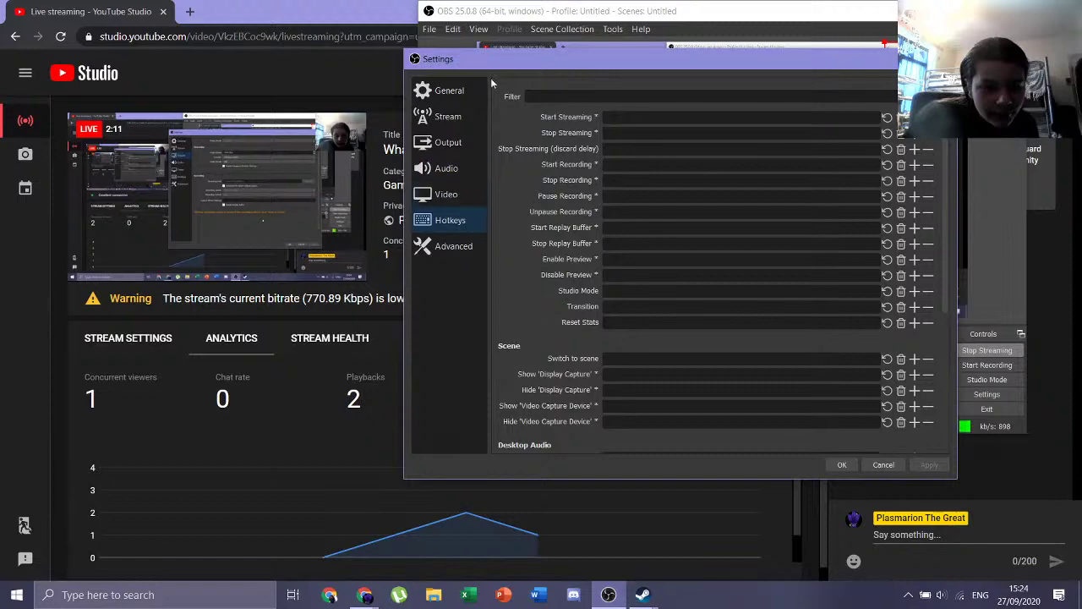
left_click_drag(495, 58, 528, 62)
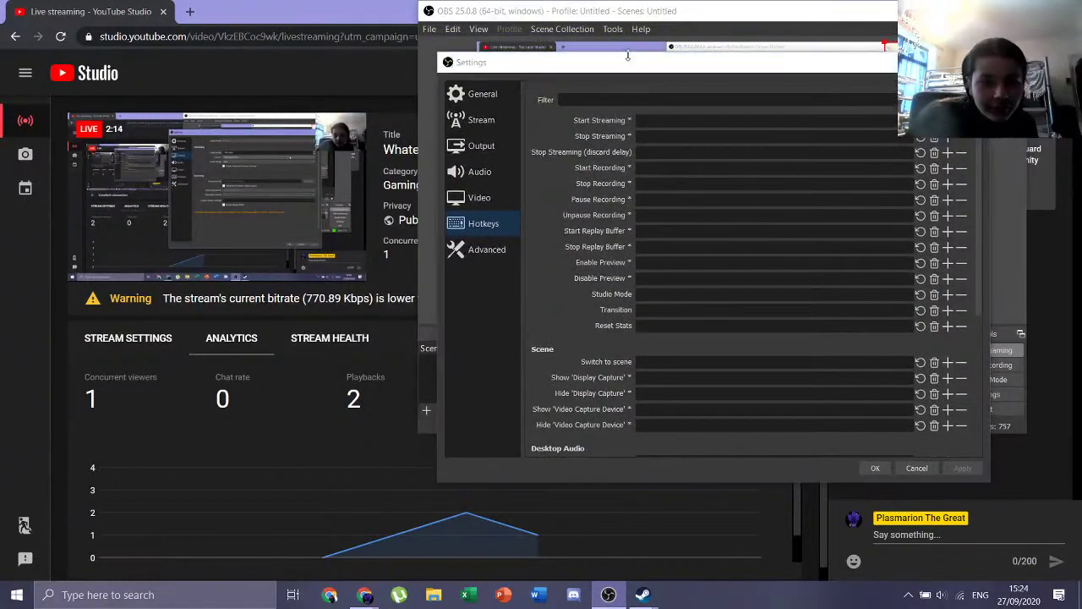
left_click_drag(593, 68, 519, 207)
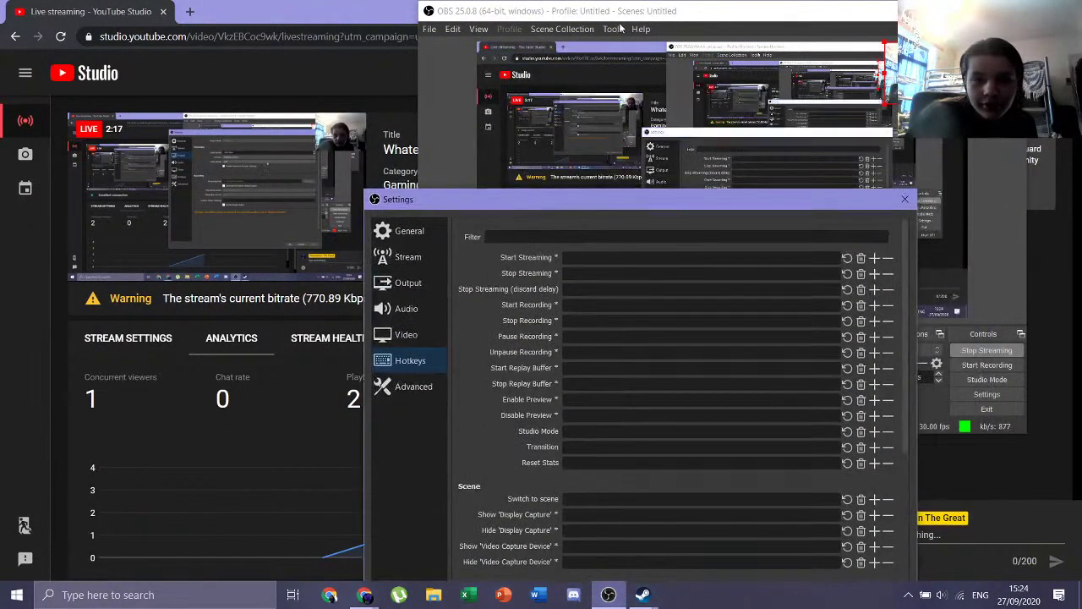
left_click(571, 179)
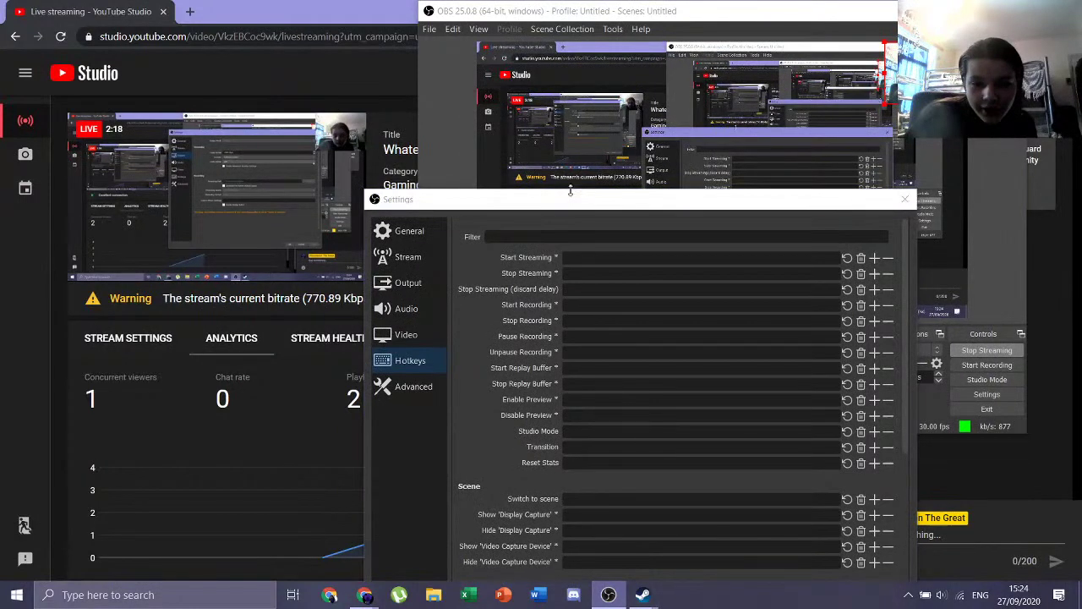
left_click_drag(570, 191, 584, 62)
Look through the video, audio, output, stream and general settings, including the audio devices and push-to-talk options
left_click(441, 208)
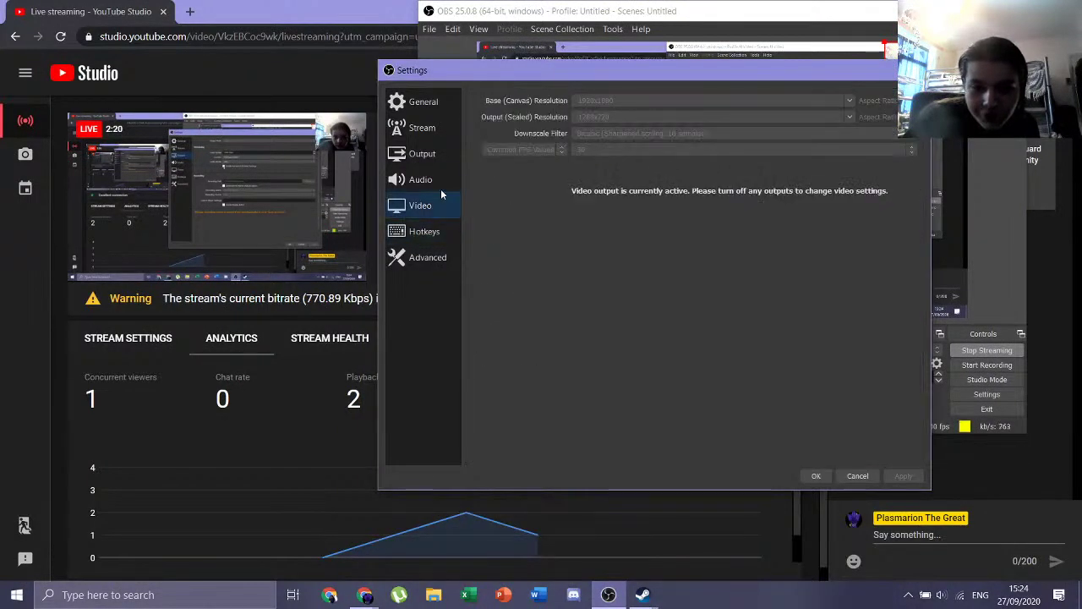
left_click(440, 180)
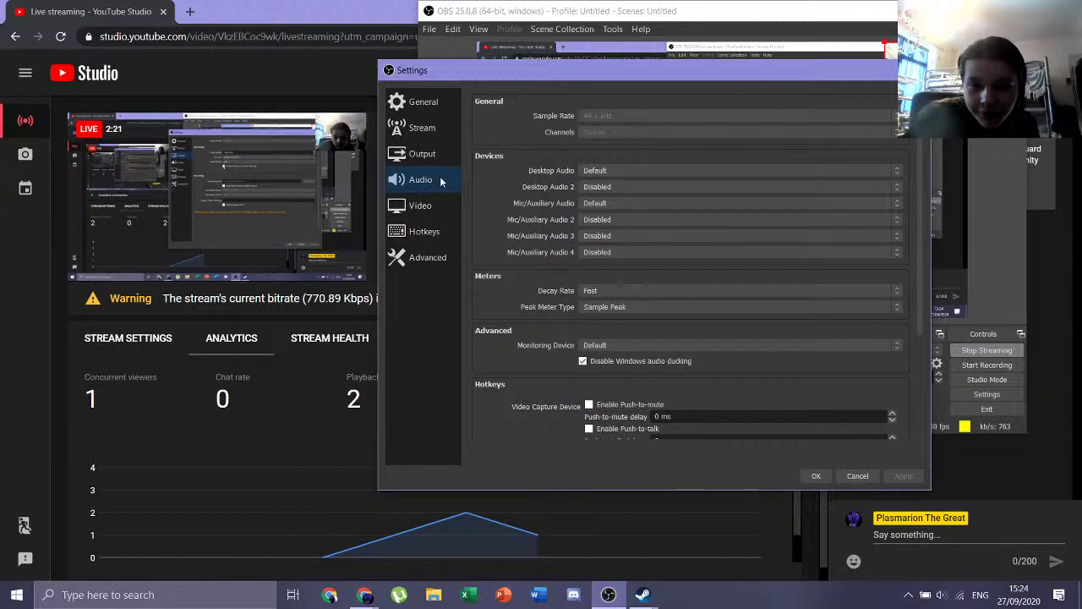
scroll(549, 321, "down", 3)
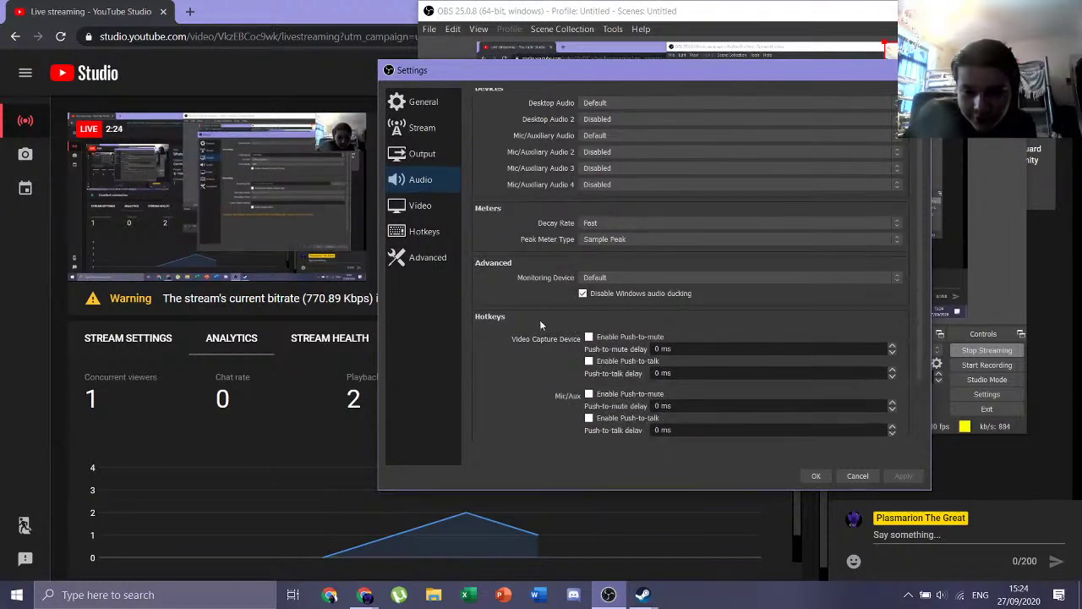
scroll(520, 325, "up", 1)
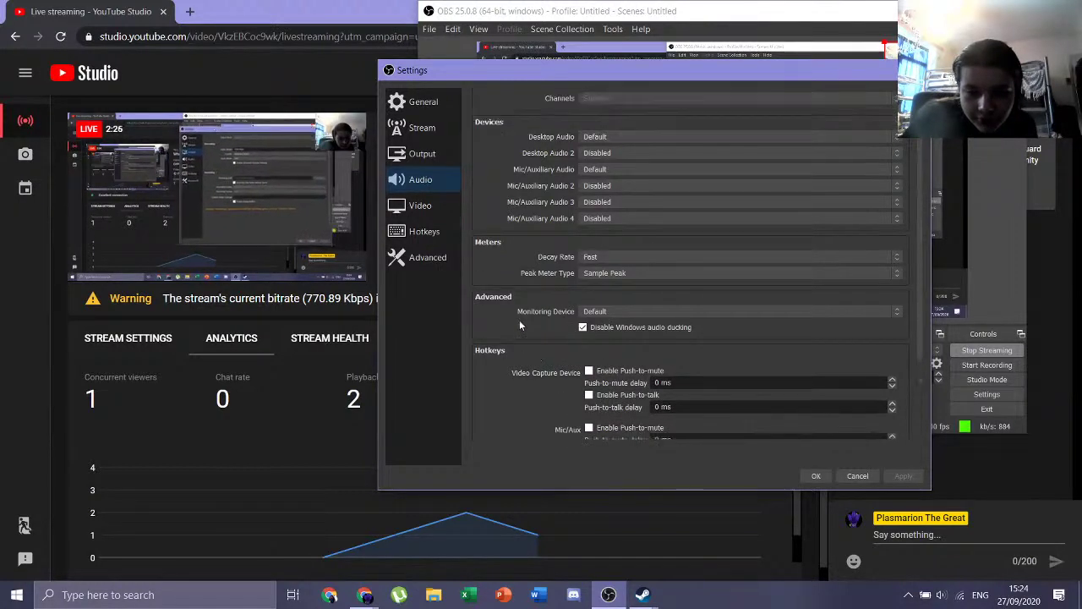
scroll(520, 325, "up", 1)
left_click(422, 153)
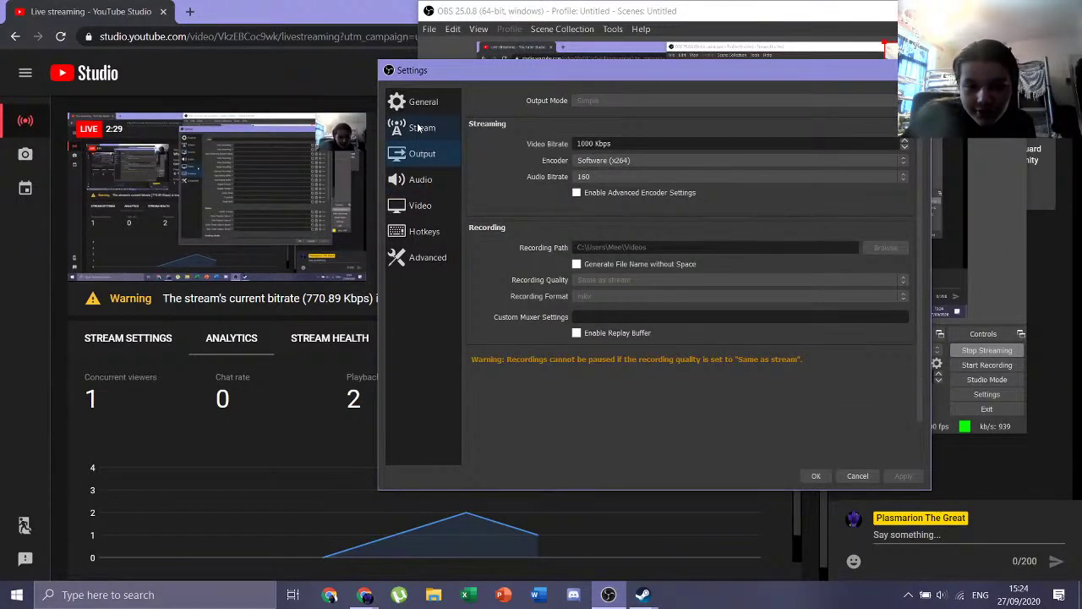
left_click(419, 127)
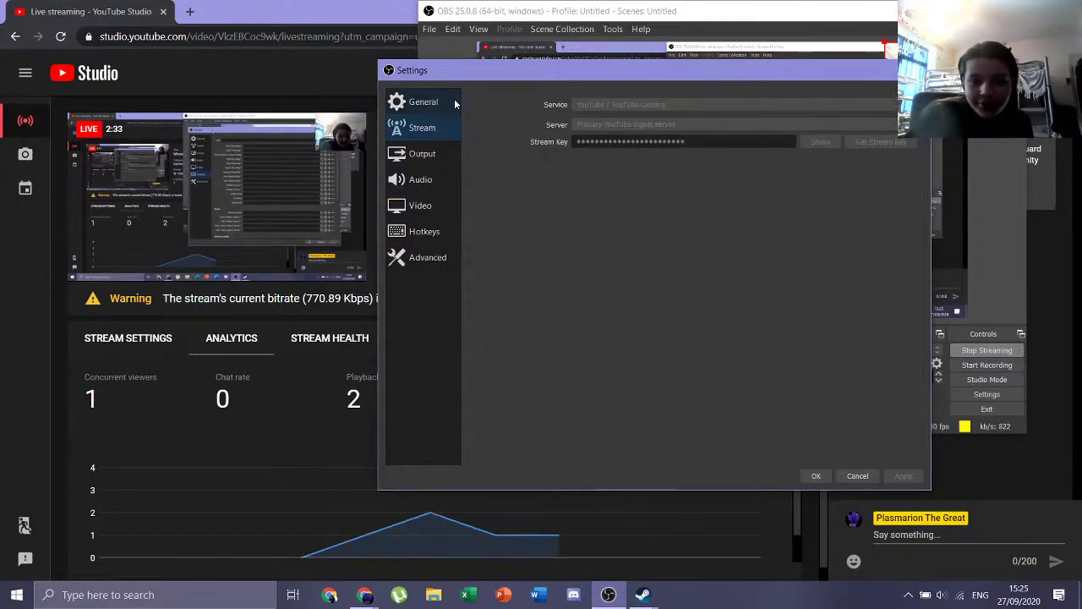
left_click(445, 102)
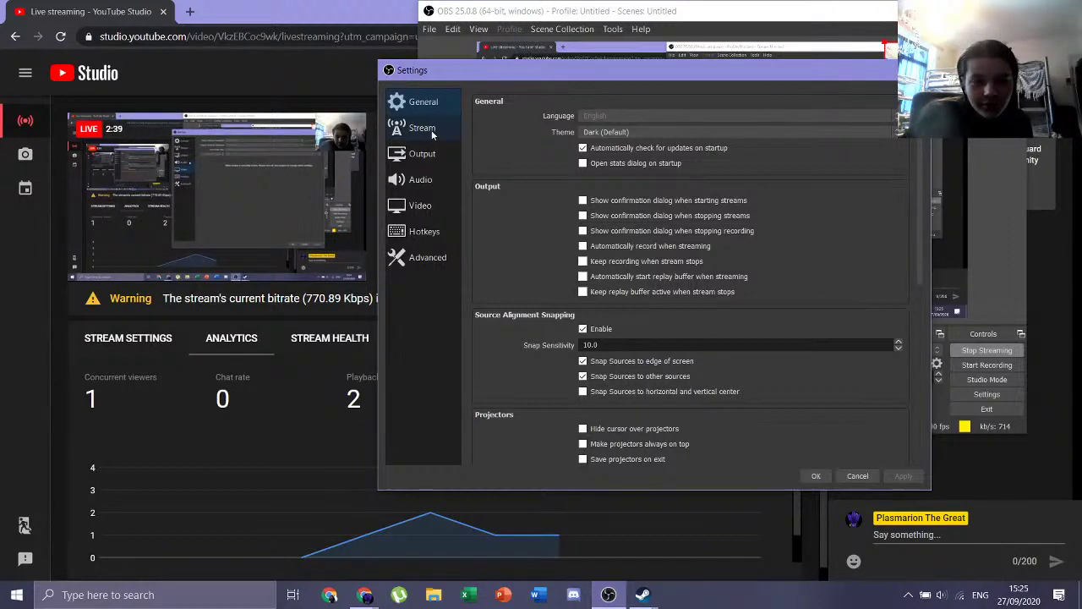
Review the audio and video settings again, reposition the window, and recheck the output, stream and general settings
left_click(420, 179)
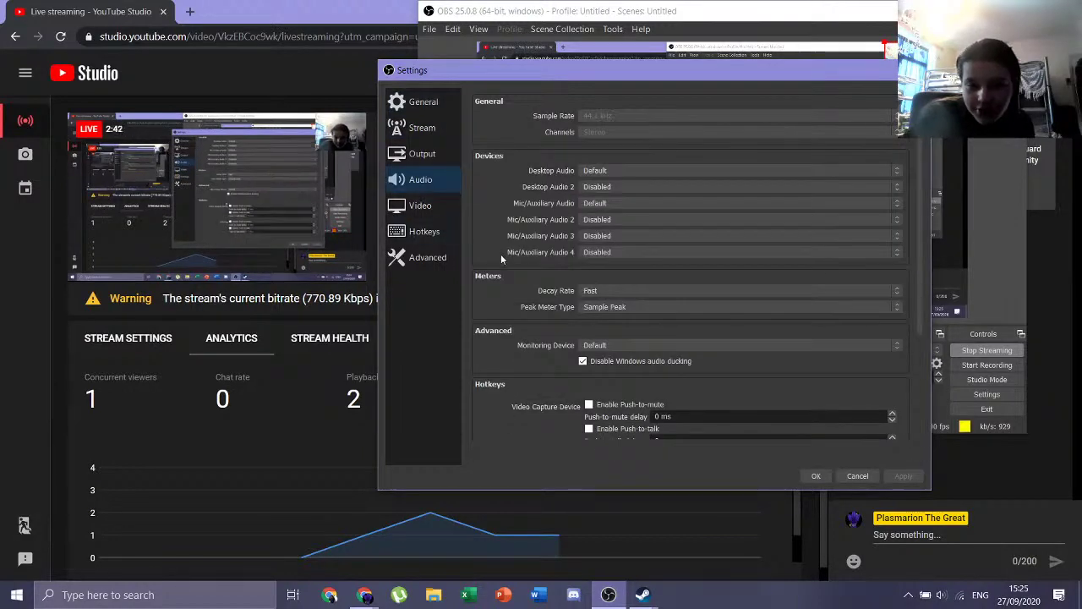
scroll(501, 257, "down", 3)
scroll(500, 256, "down", 1)
scroll(482, 263, "up", 3)
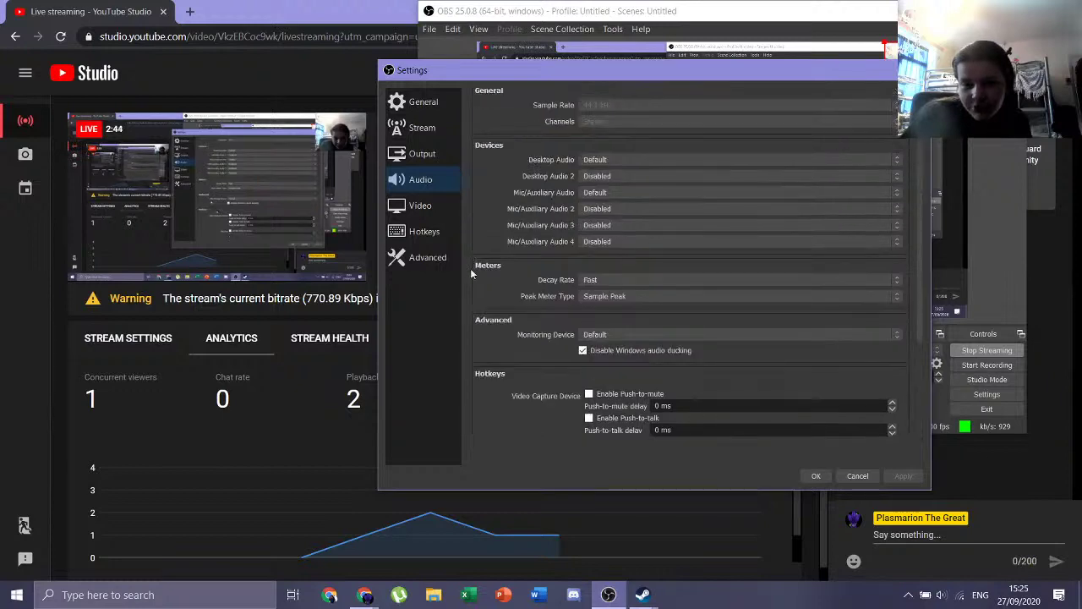
left_click(420, 206)
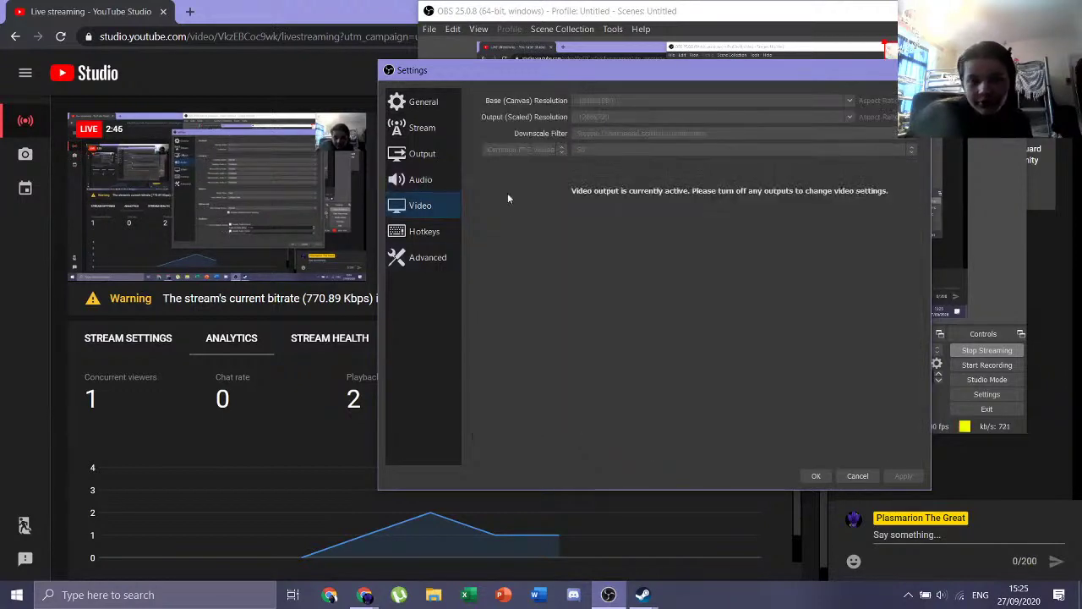
left_click_drag(573, 73, 631, 161)
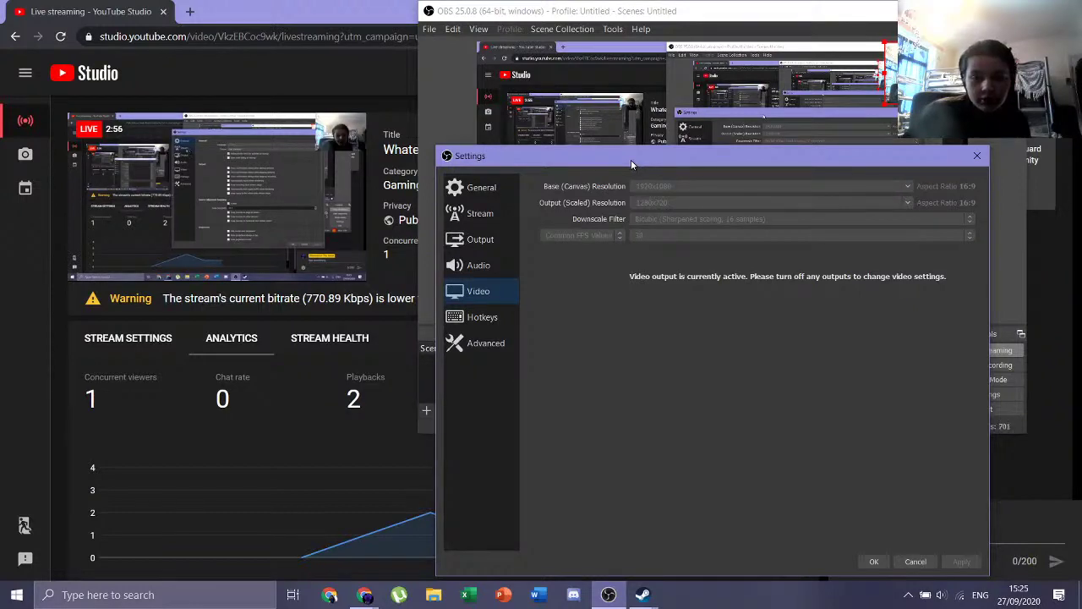
left_click_drag(630, 163, 570, 99)
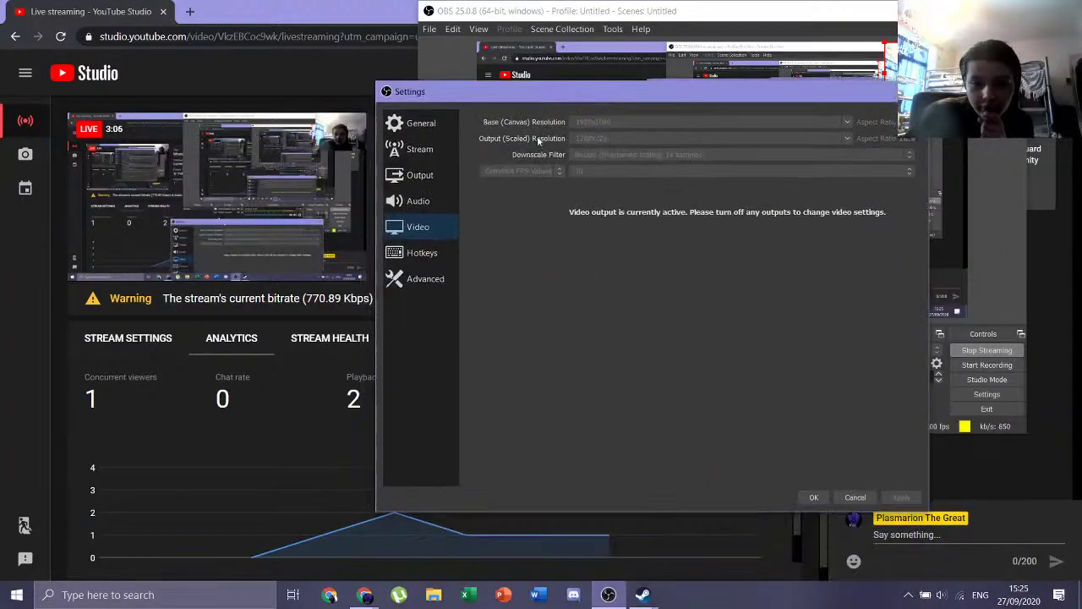
left_click(427, 174)
left_click(420, 149)
left_click(421, 124)
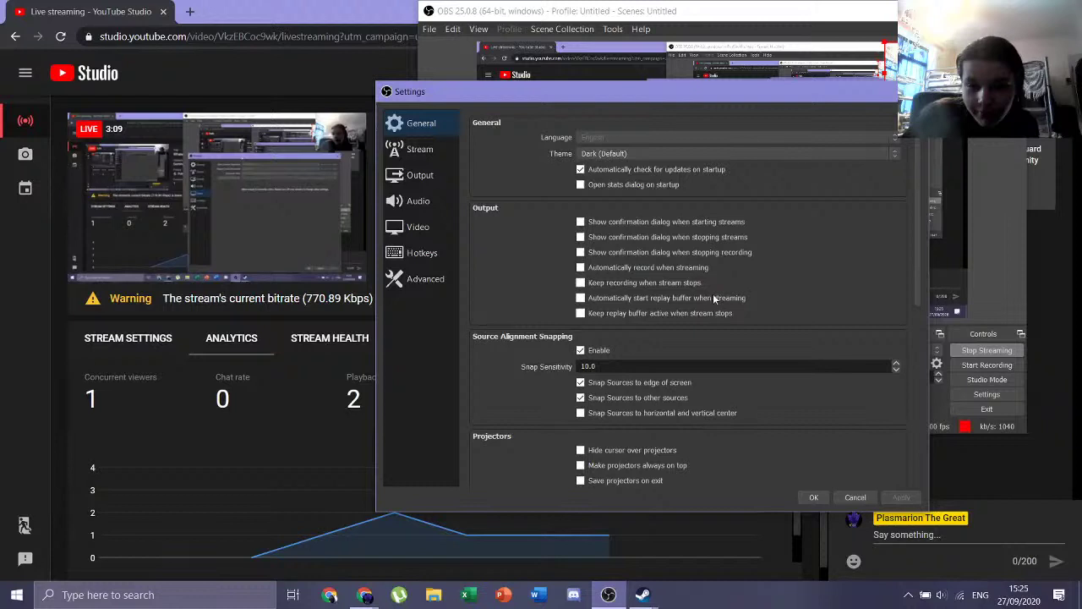
Set the streaming video bitrate to 1200 Kbps in the output settings and apply the change
left_click(420, 174)
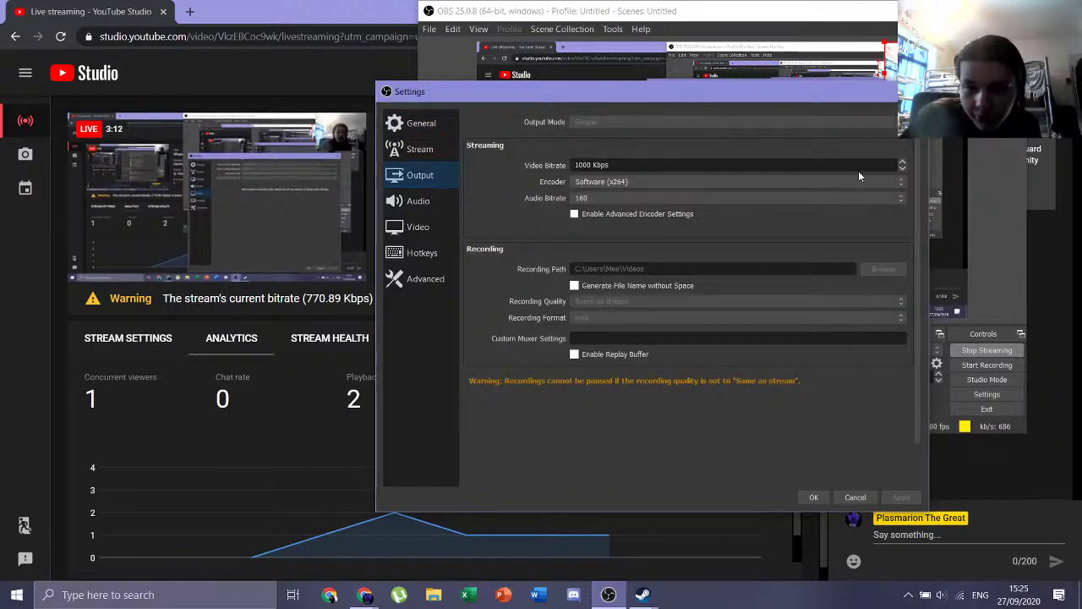
left_click(901, 162)
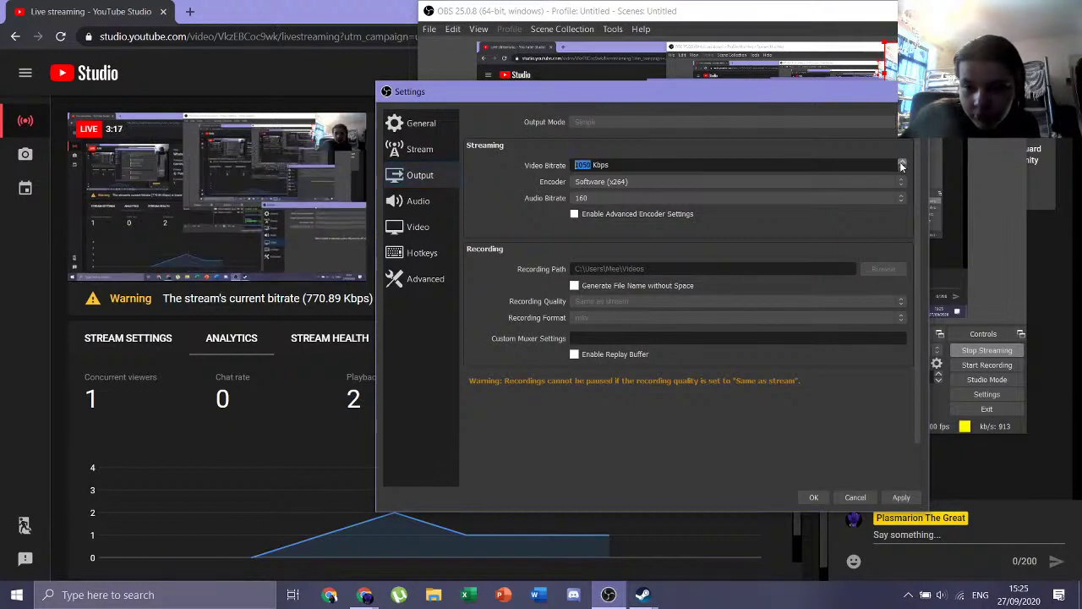
left_click(901, 163)
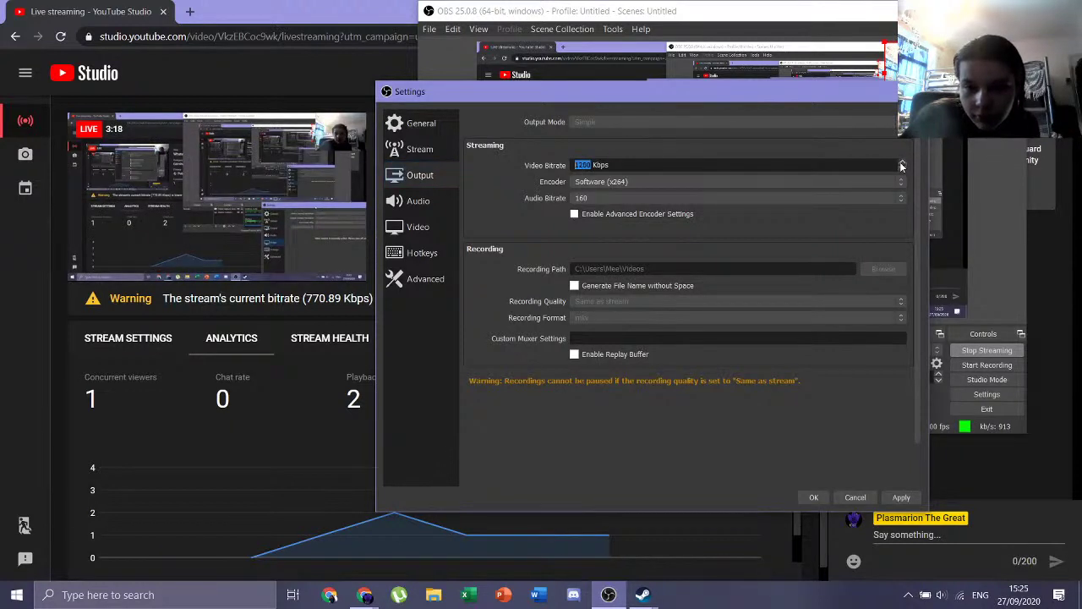
left_click(899, 496)
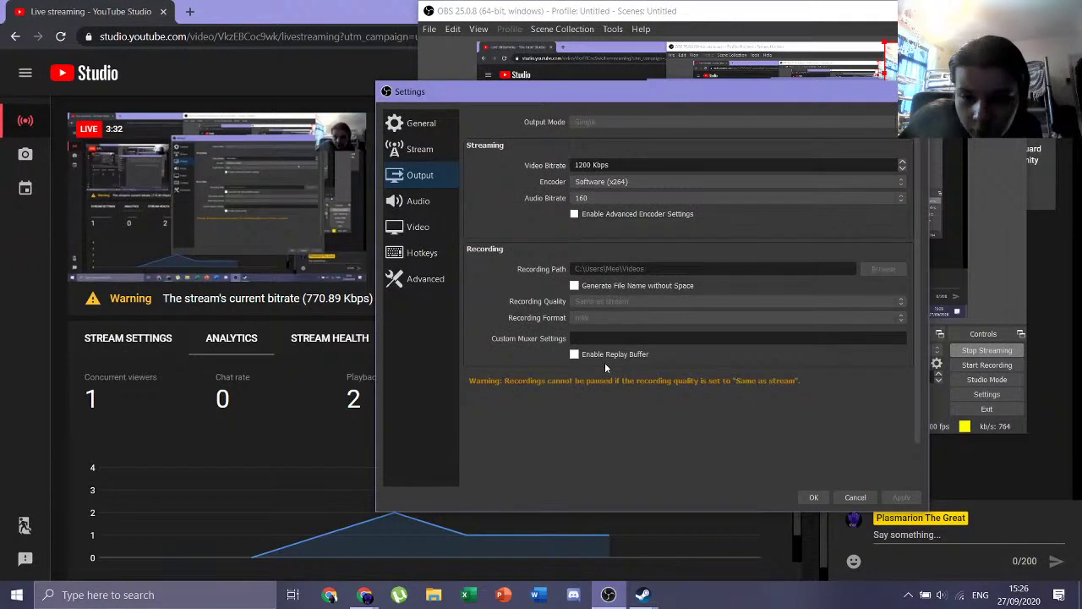
scroll(604, 362, "down", 1)
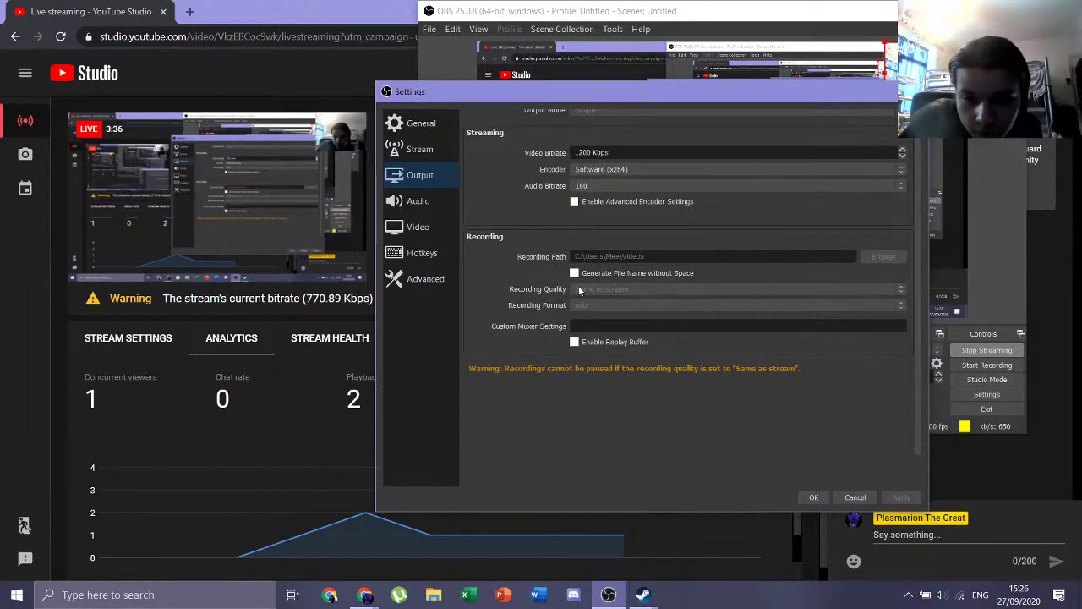
scroll(579, 290, "up", 1)
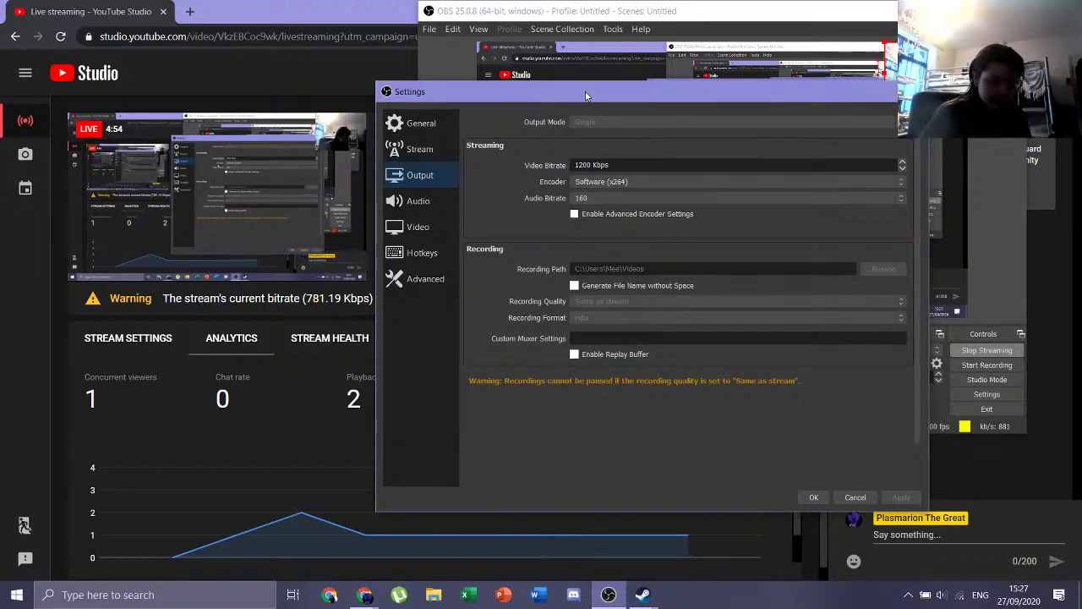
Move the settings window aside to check the live stream dashboard in YouTube Studio, and switch to the Steam library
left_click_drag(586, 95, 531, 121)
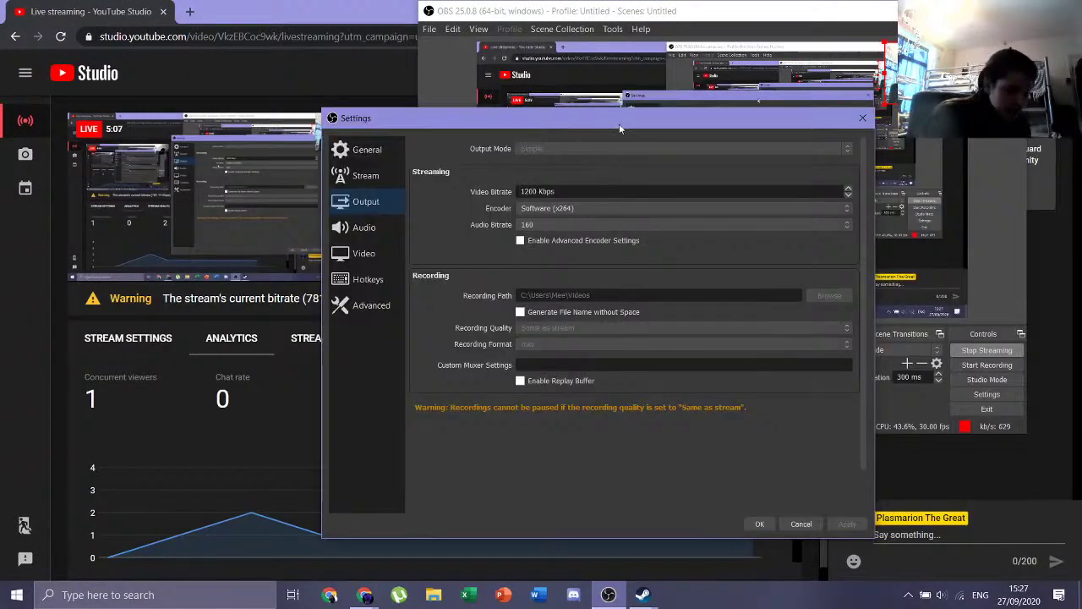
left_click_drag(541, 121, 455, 103)
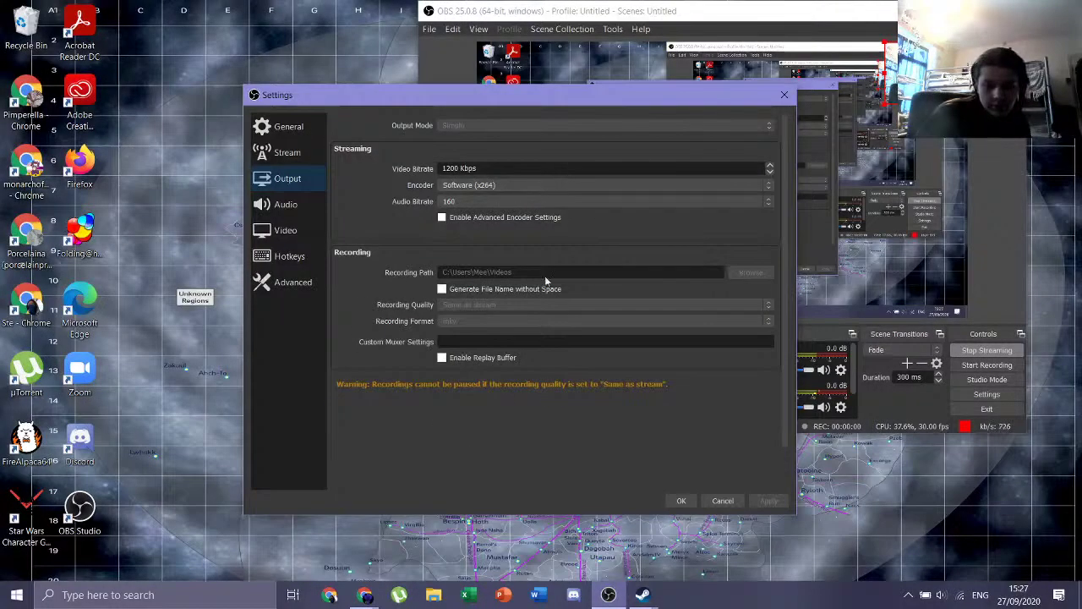
left_click(365, 595)
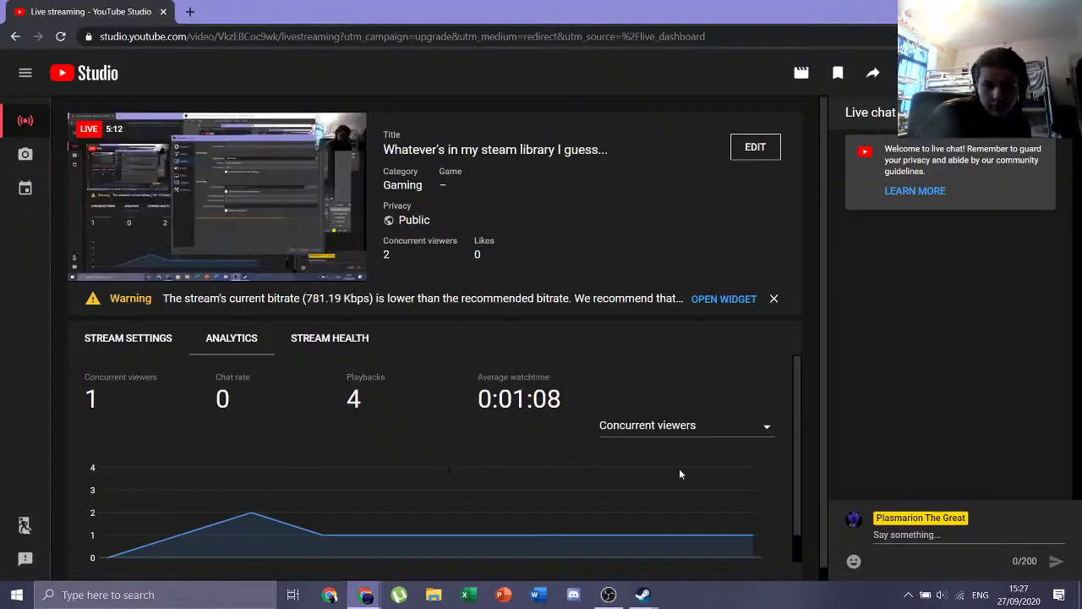
left_click(608, 594)
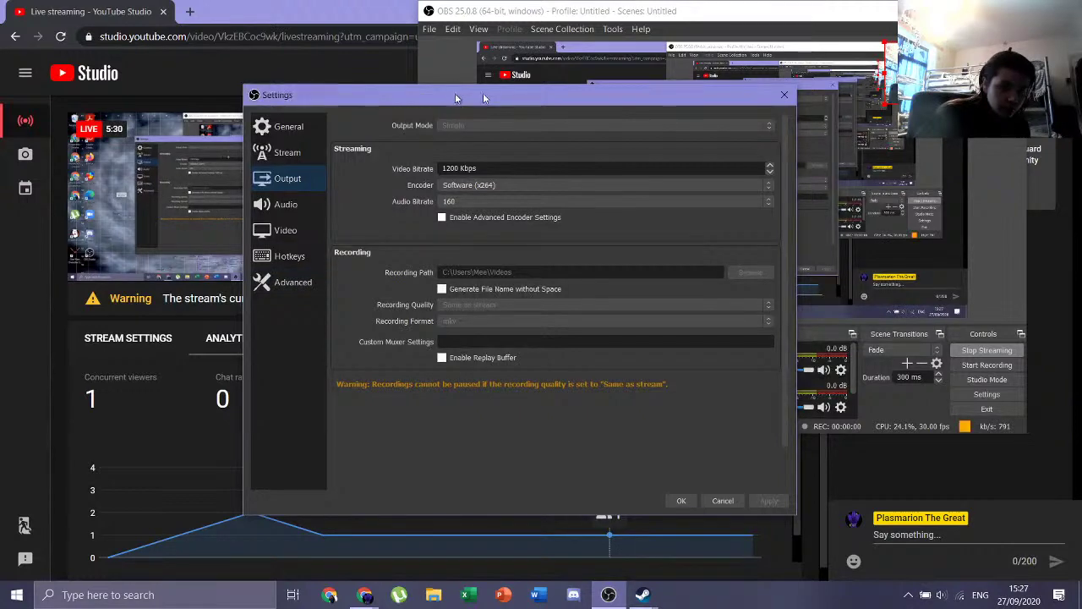
left_click_drag(483, 99, 597, 74)
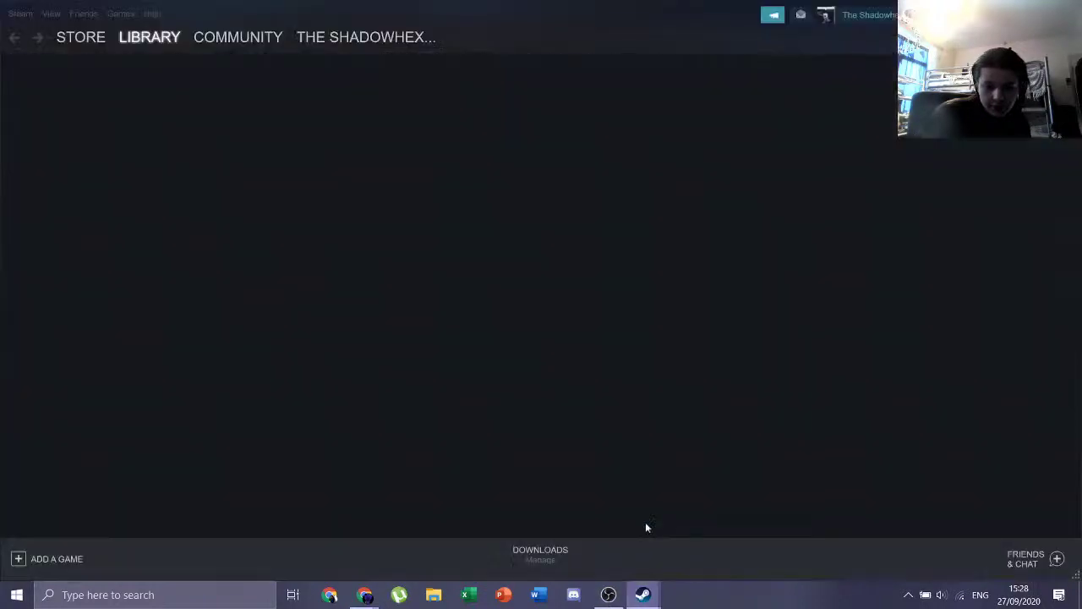
left_click(646, 522)
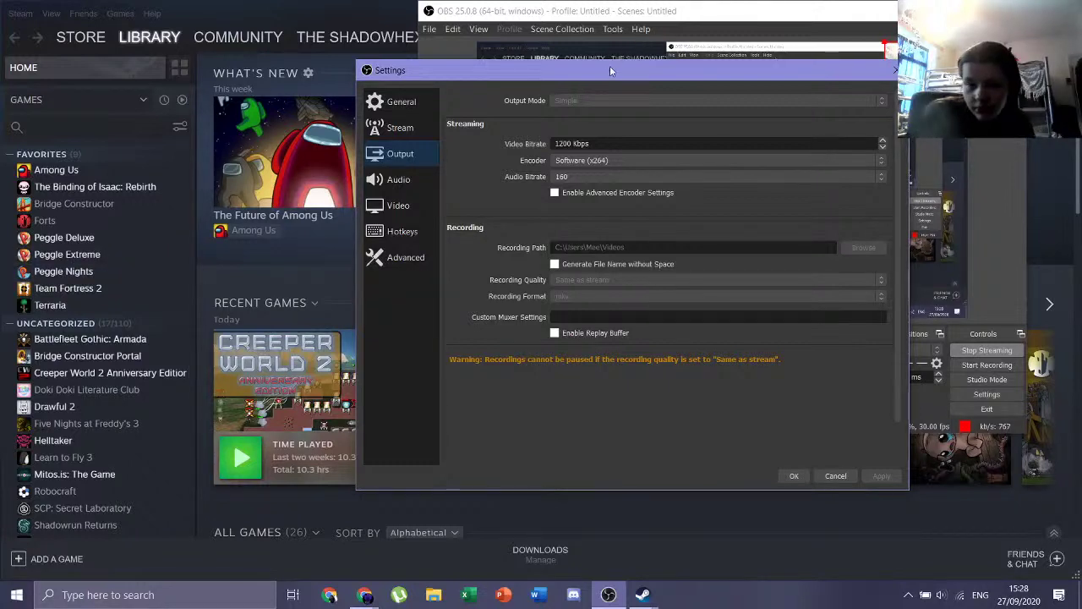
Return to OBS to look at the video settings, then move the settings window off the sources list and close it
left_click_drag(607, 78, 645, 95)
left_click(437, 229)
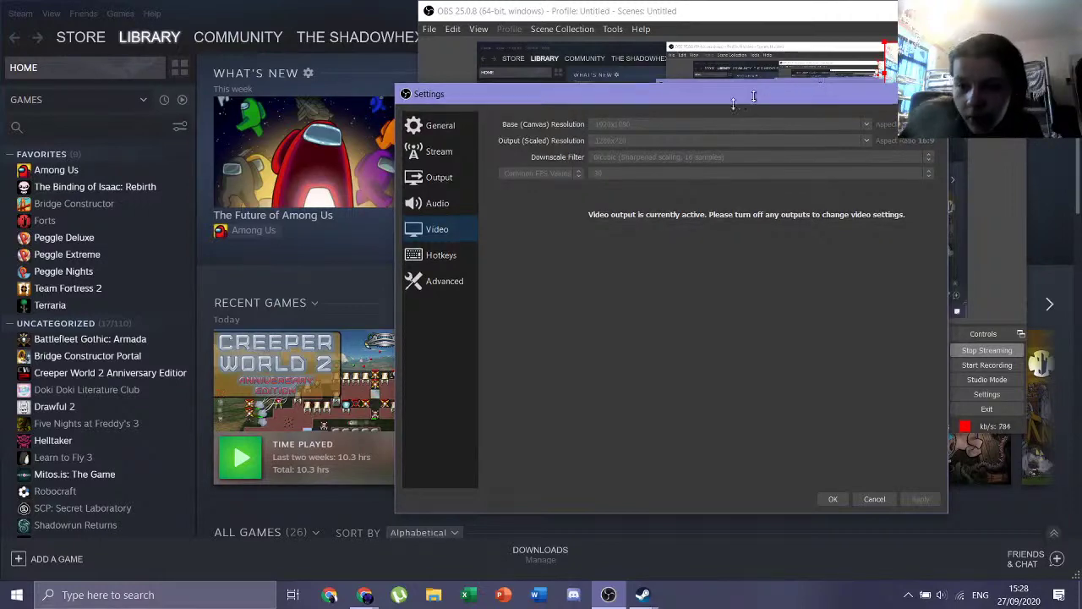
left_click_drag(623, 93, 623, 114)
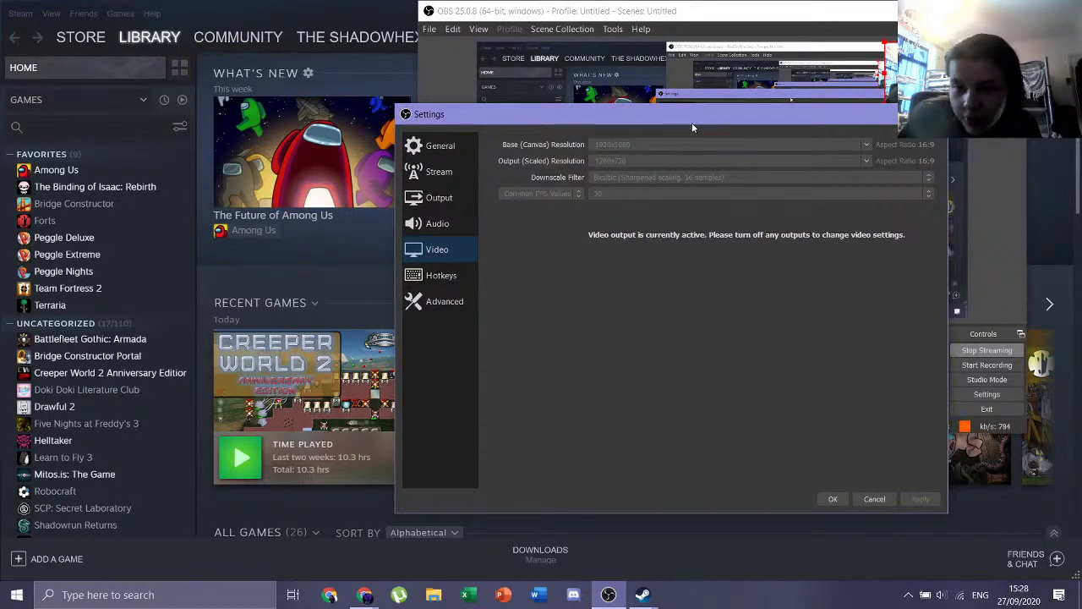
left_click_drag(691, 122, 198, 132)
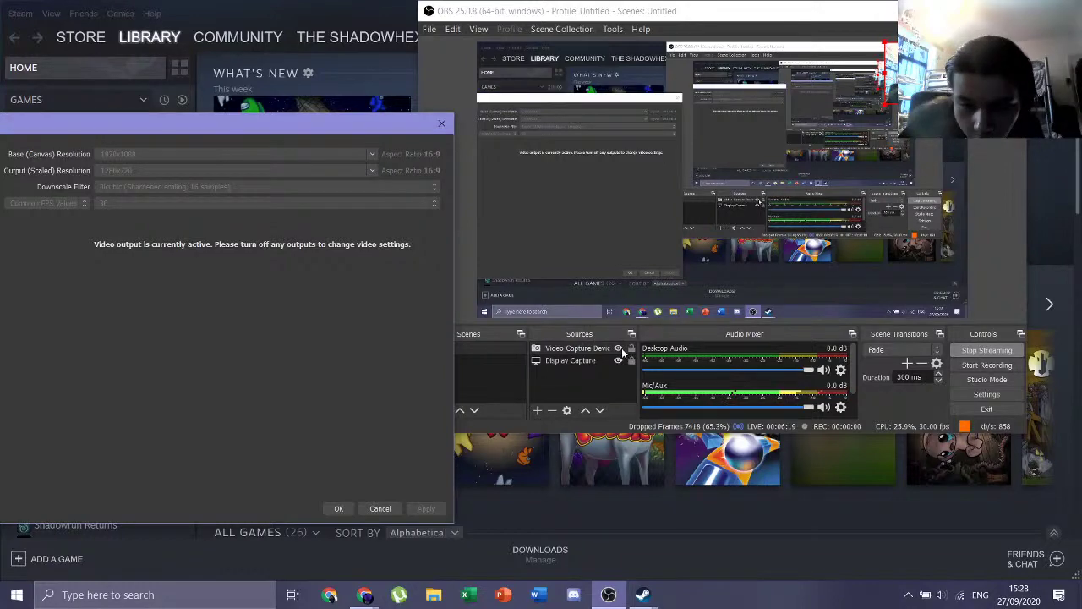
key("Escape")
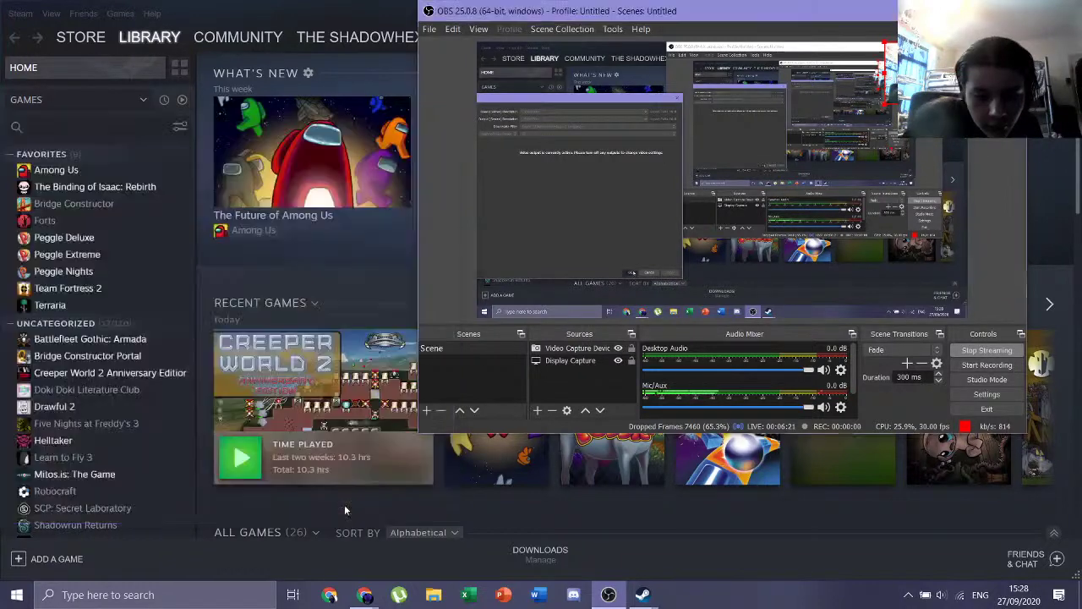
Hide the Display Capture source in the current scene
left_click(619, 350)
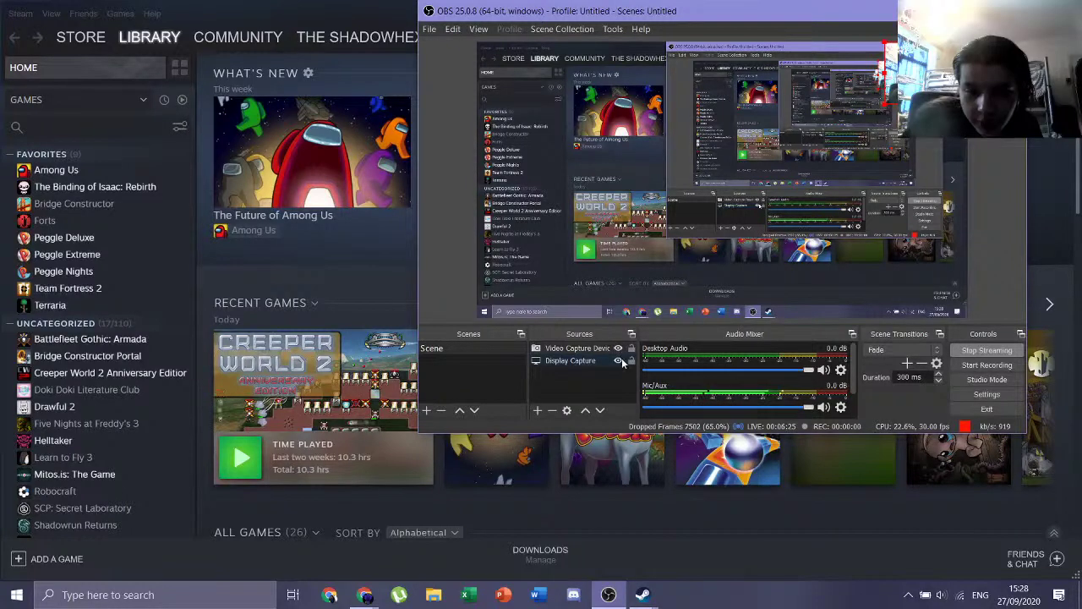
left_click(619, 361)
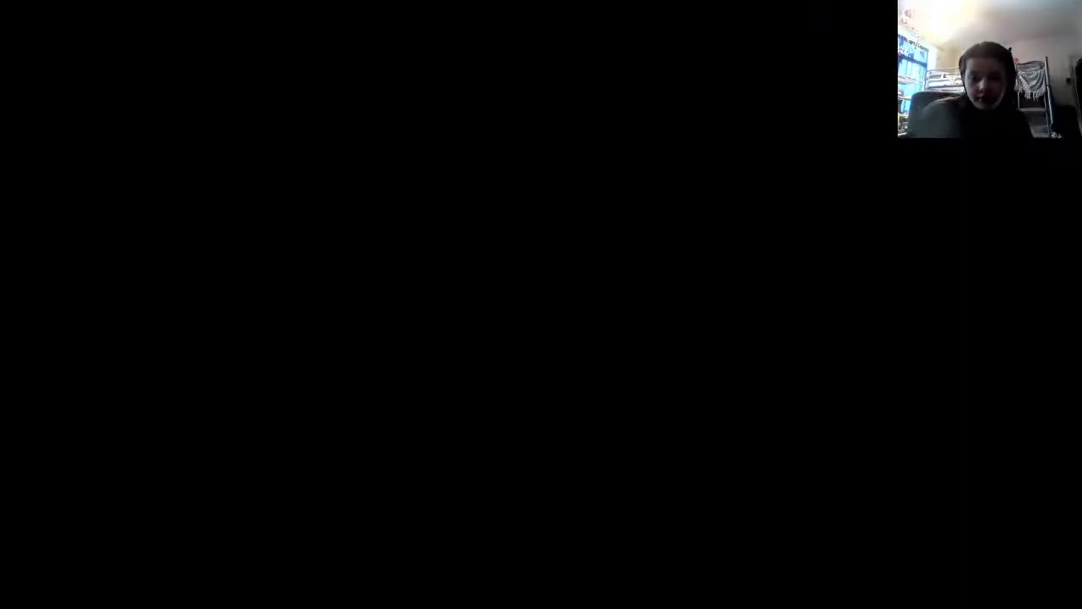